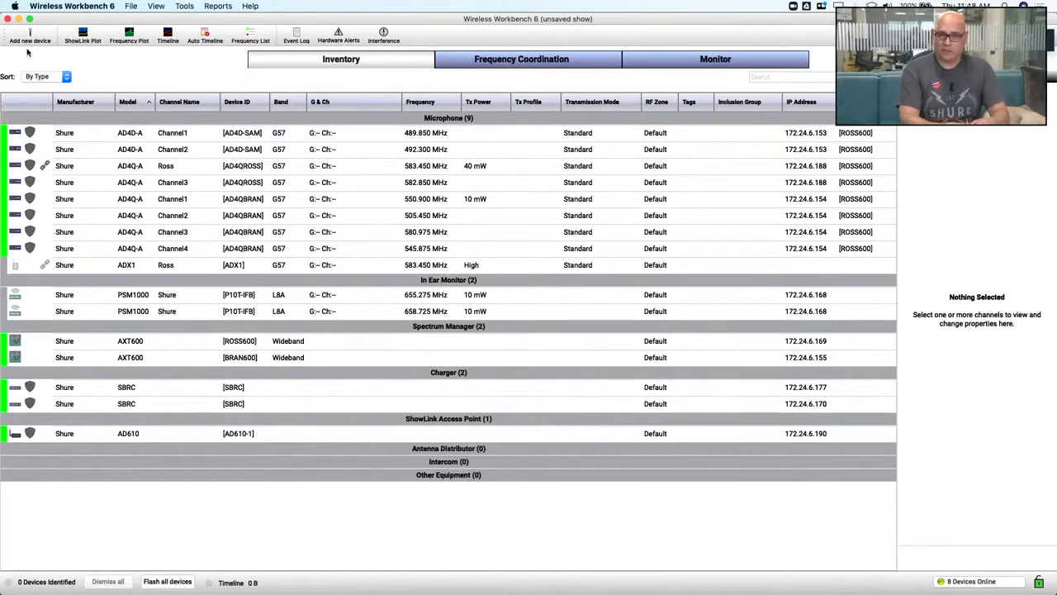
Start adding a new device to the inventory, choosing Shure as manufacturer and ULX as model
click(29, 35)
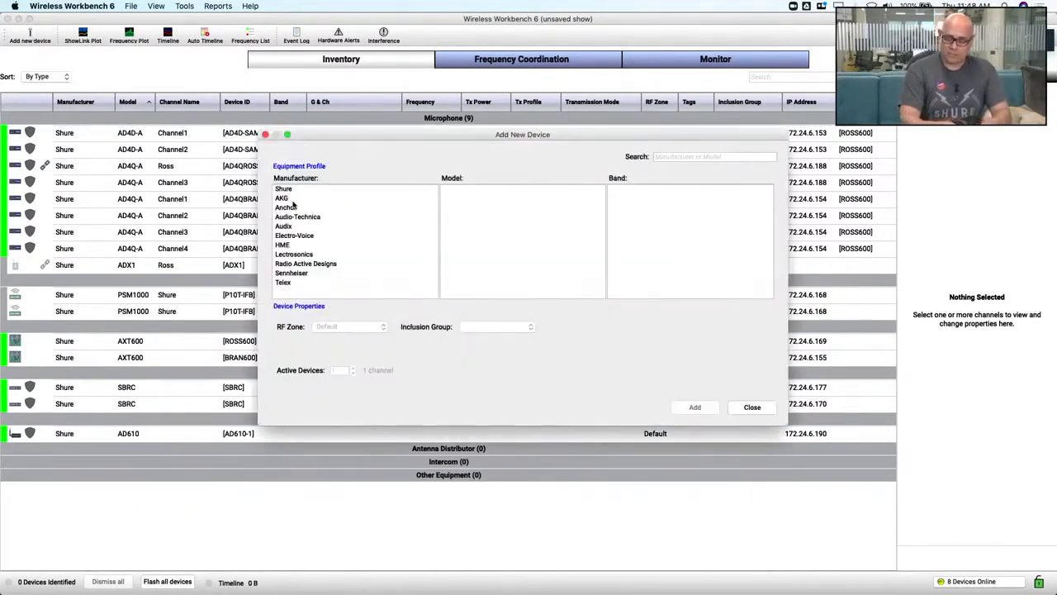
click(290, 190)
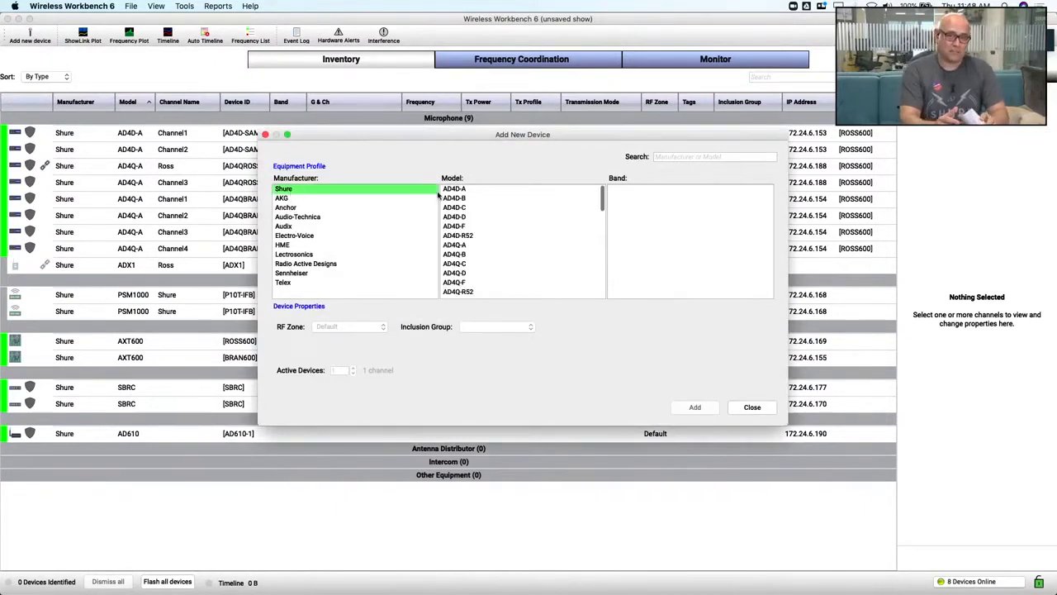
click(462, 247)
key(u)
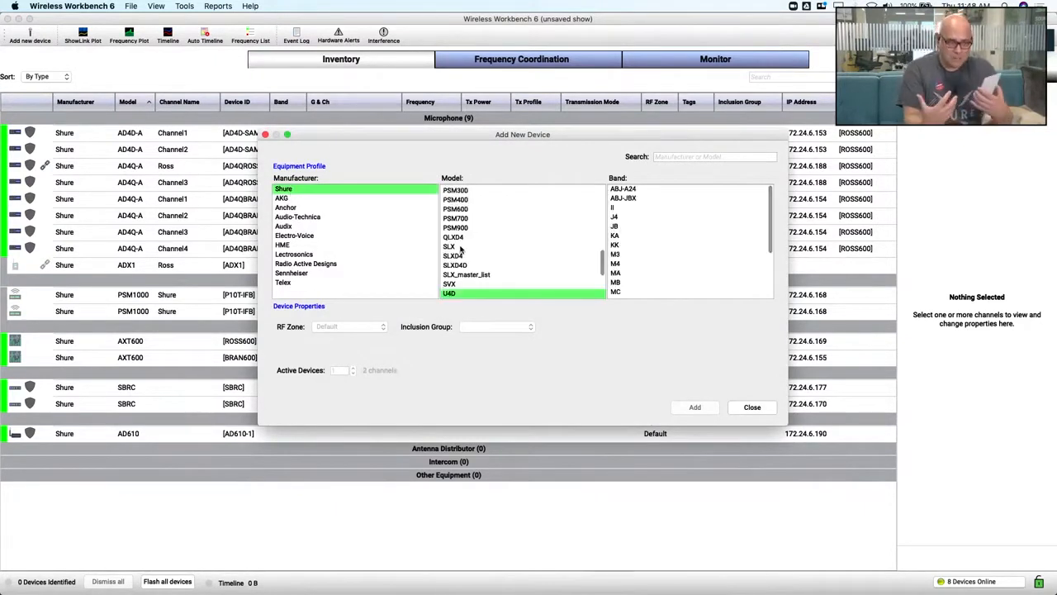
key(Down)
key(Down)
key(Down)
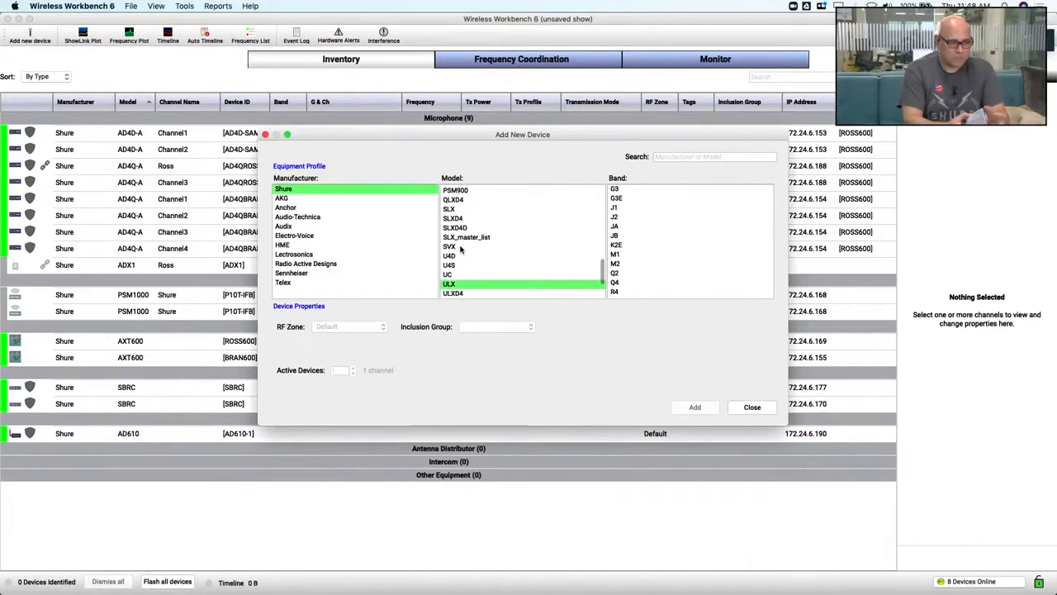
Choose band J1 for the ULX and add 10 active devices to the inventory
click(629, 192)
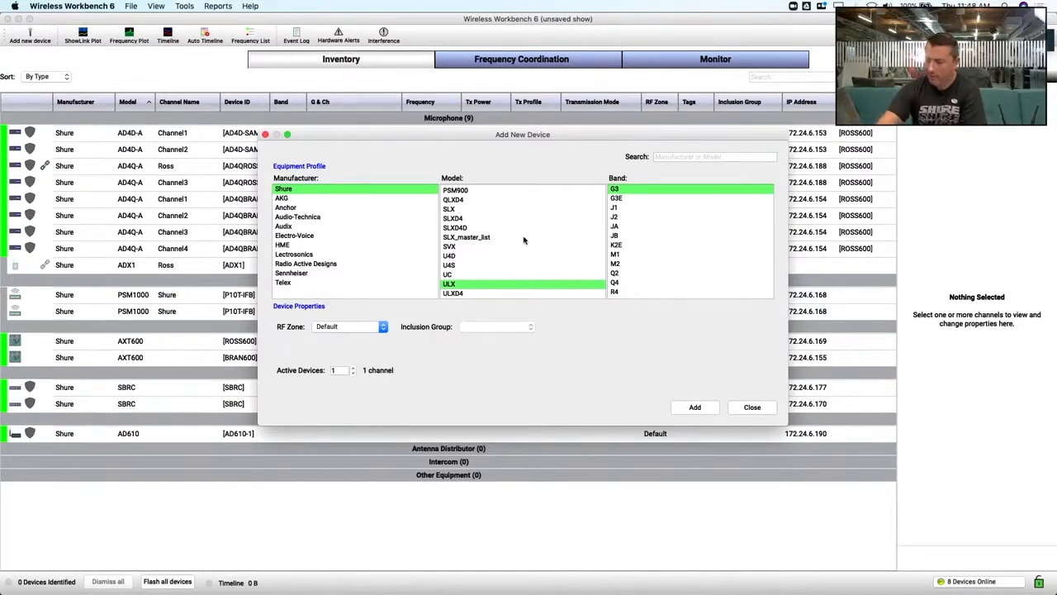
scroll(524, 239, down, 3)
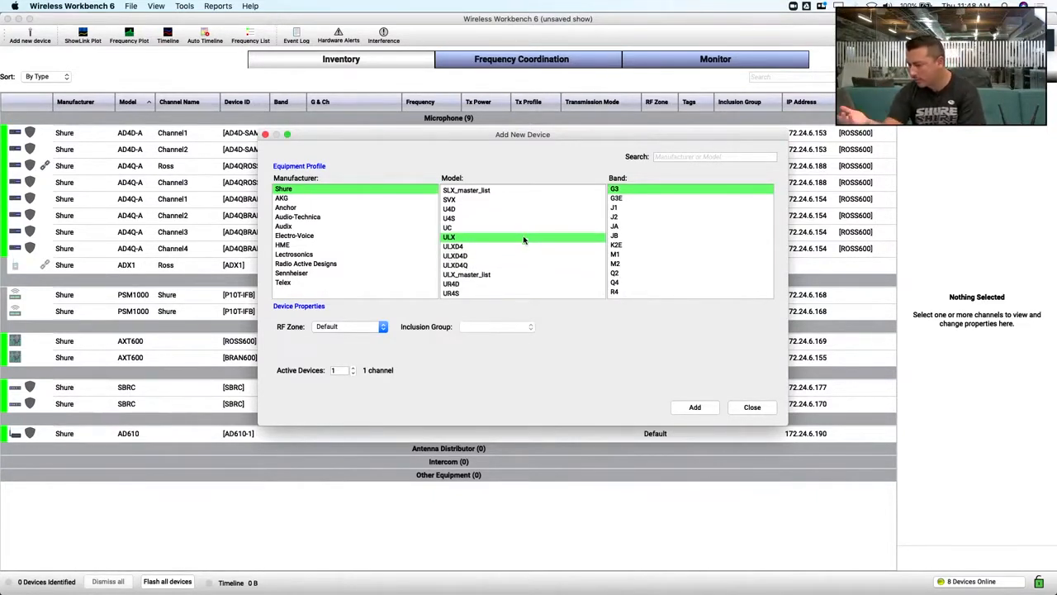
click(615, 209)
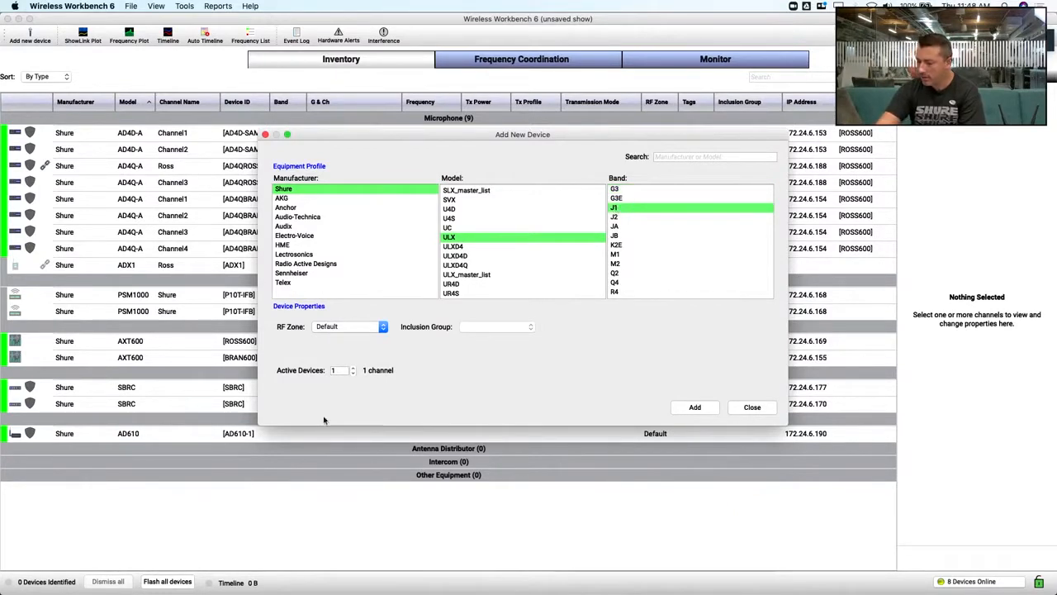
click(342, 370)
text(0)
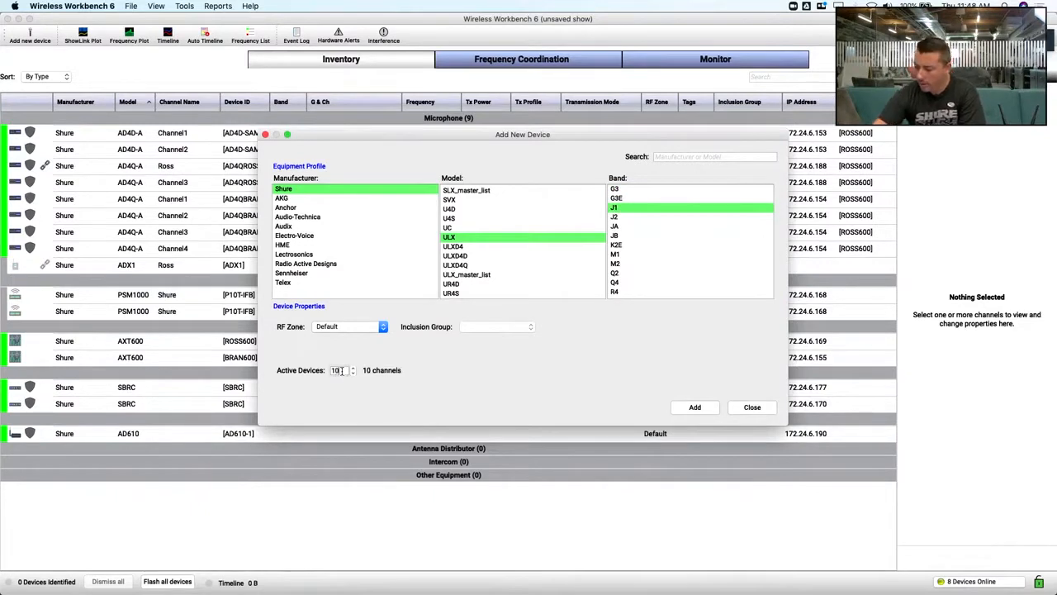
click(695, 408)
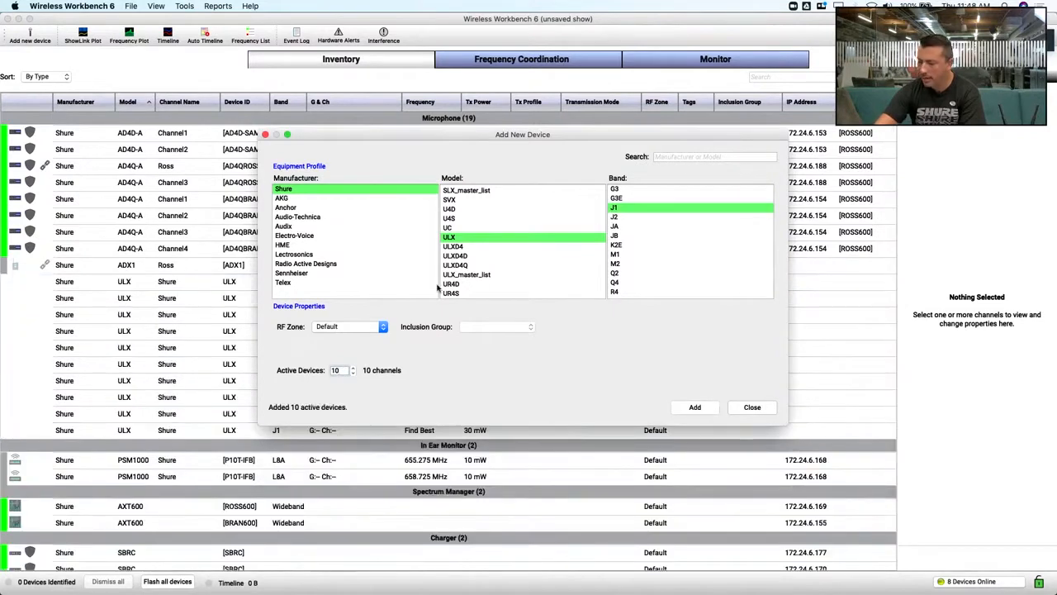
Add 4 active AKG DMS 700 devices in band 10 to the inventory and finish adding devices
click(319, 217)
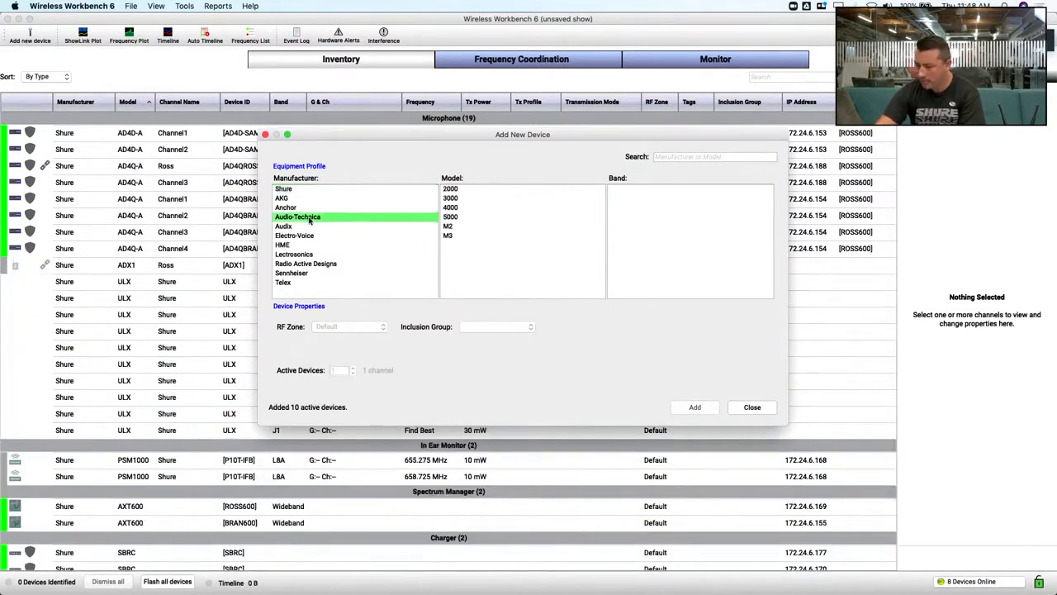
click(299, 199)
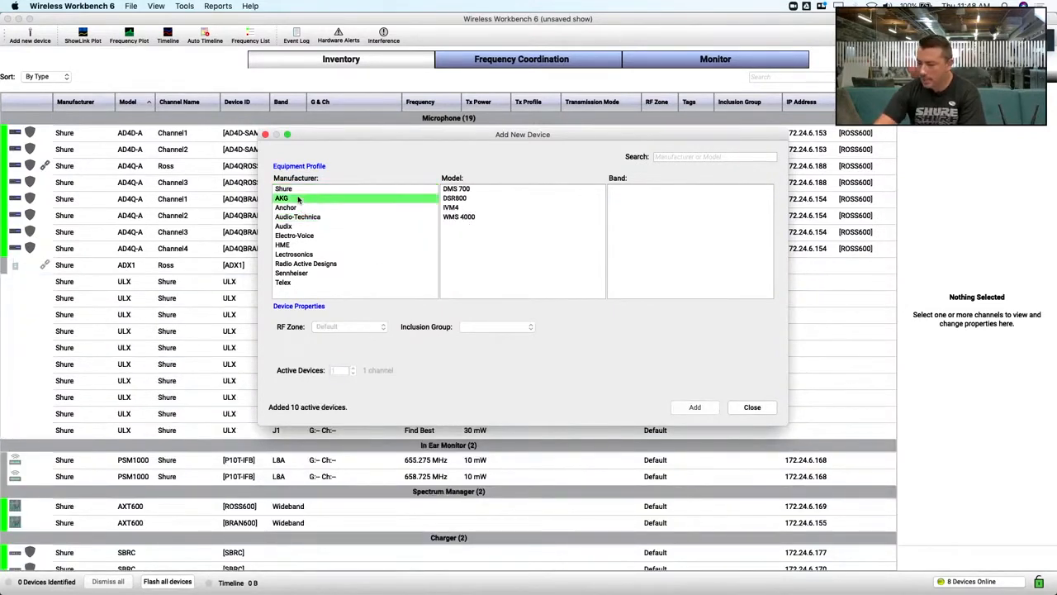
click(472, 190)
click(622, 199)
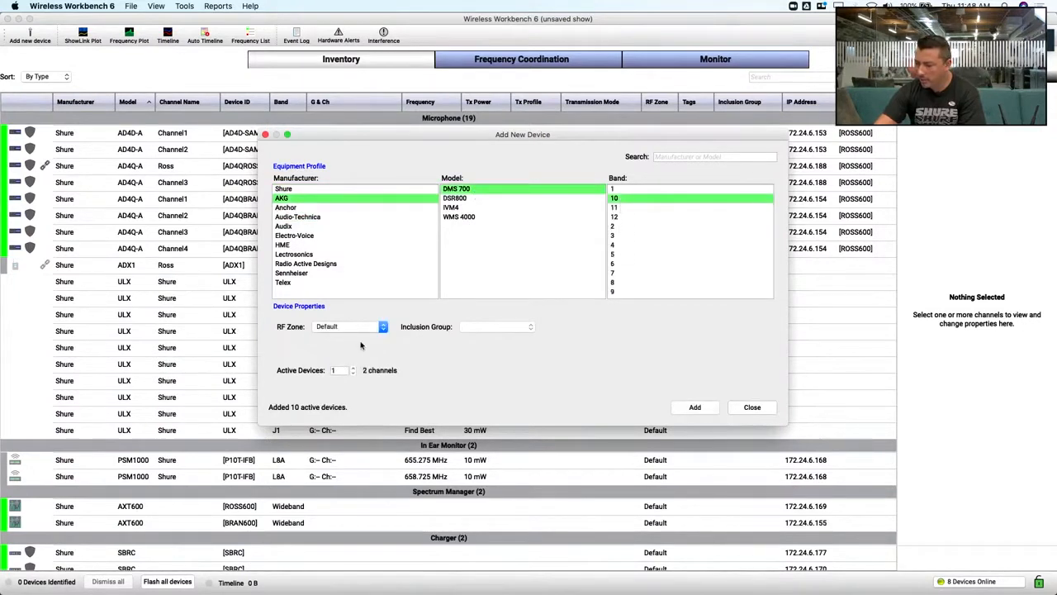
click(338, 371)
key(BackSpace)
text(4)
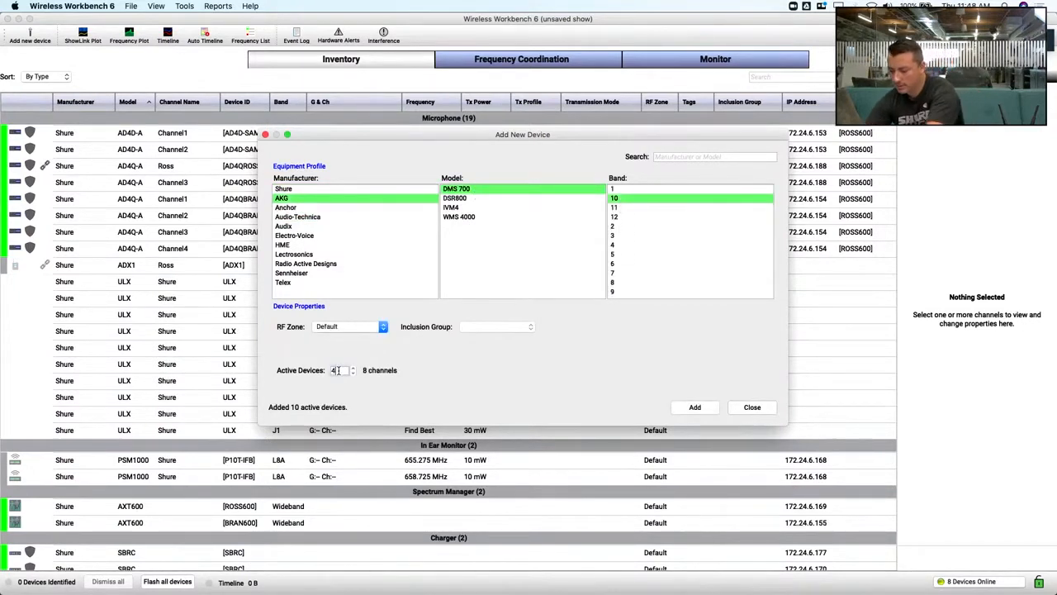
click(698, 407)
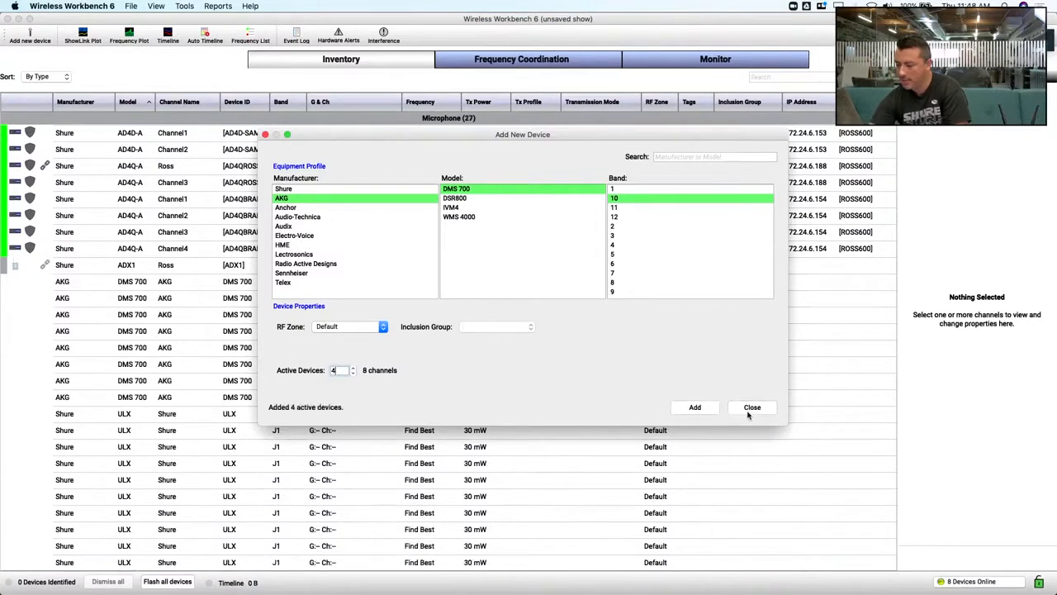
click(751, 408)
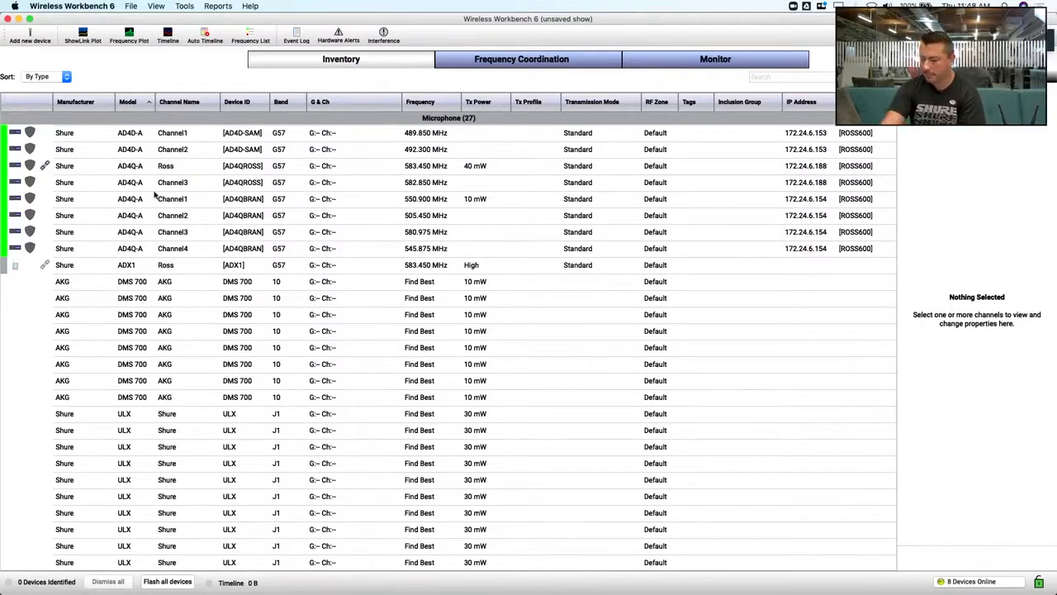
scroll(158, 186, down, 1)
scroll(158, 185, down, 10)
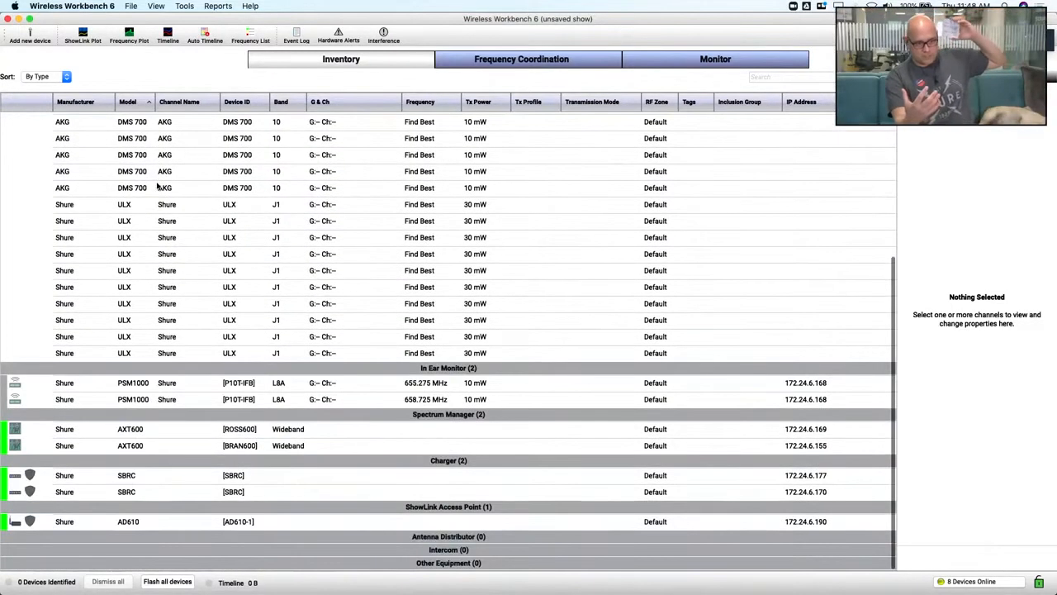
scroll(158, 187, up, 2)
scroll(158, 186, up, 10)
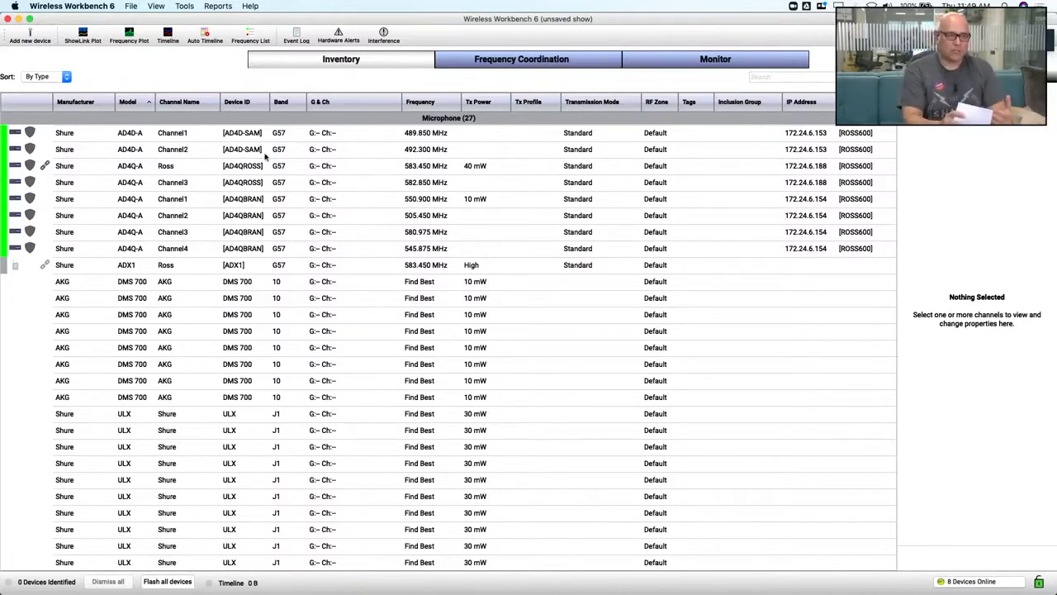
Switch to Frequency Coordination and select ROSS600 as the scan source
click(542, 59)
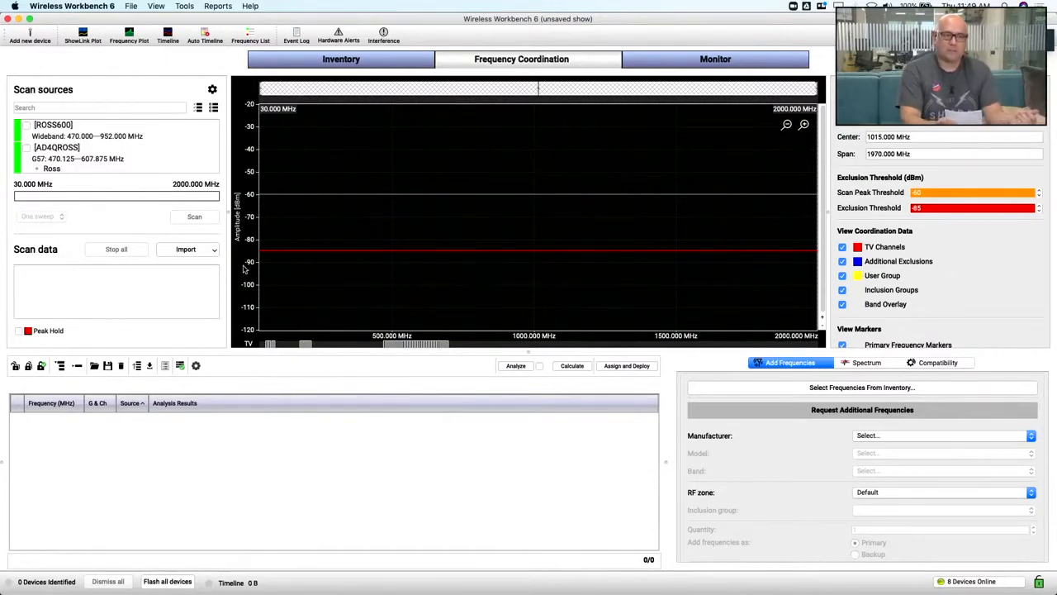
click(26, 125)
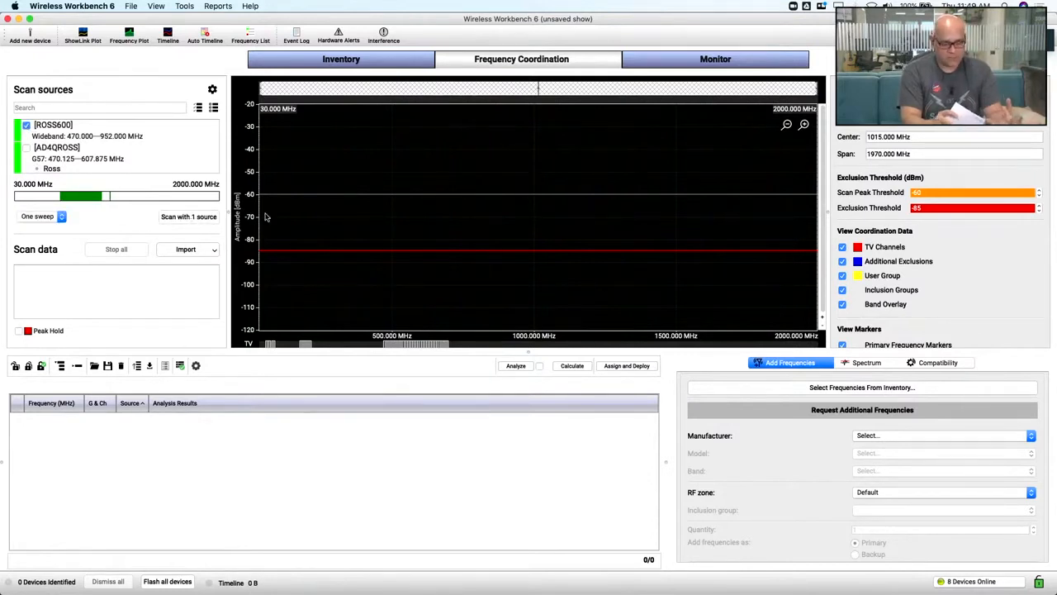
Search the local TV channels for United States postal code 92648 and save them as channels to avoid
click(872, 365)
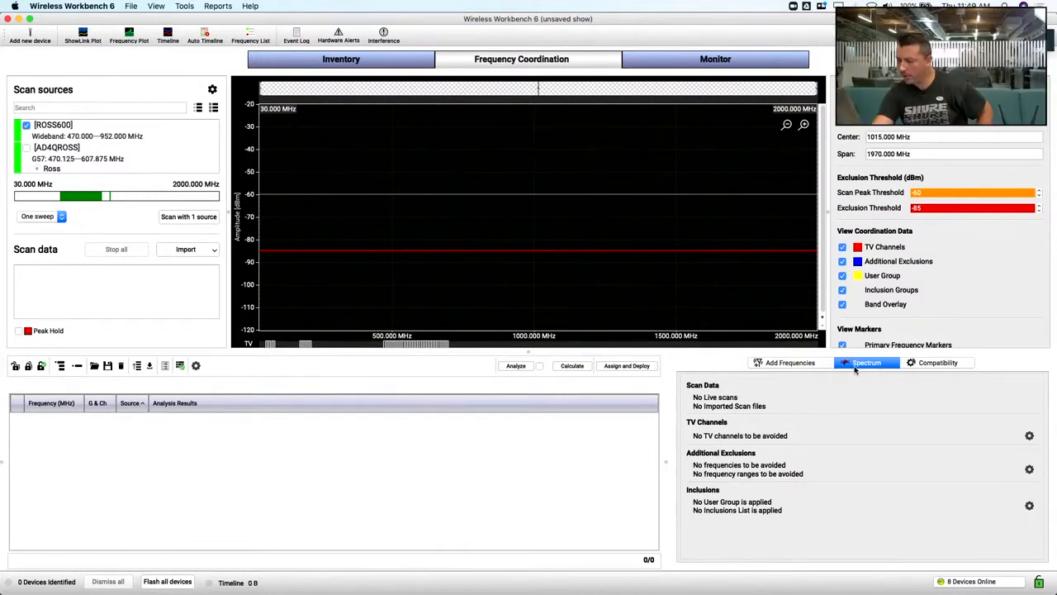
click(1029, 436)
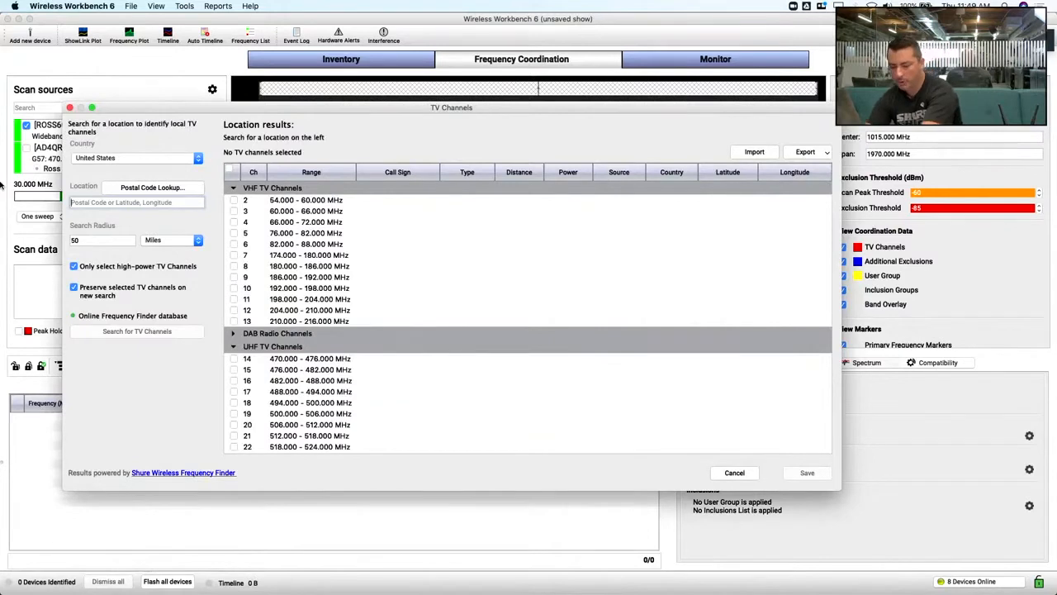
text(92648)
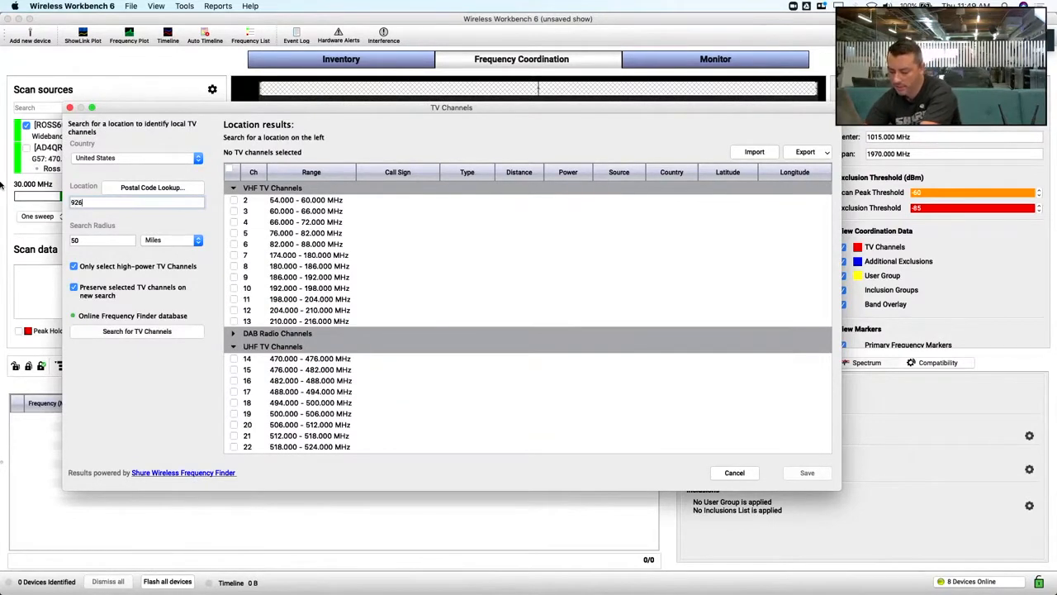
click(122, 332)
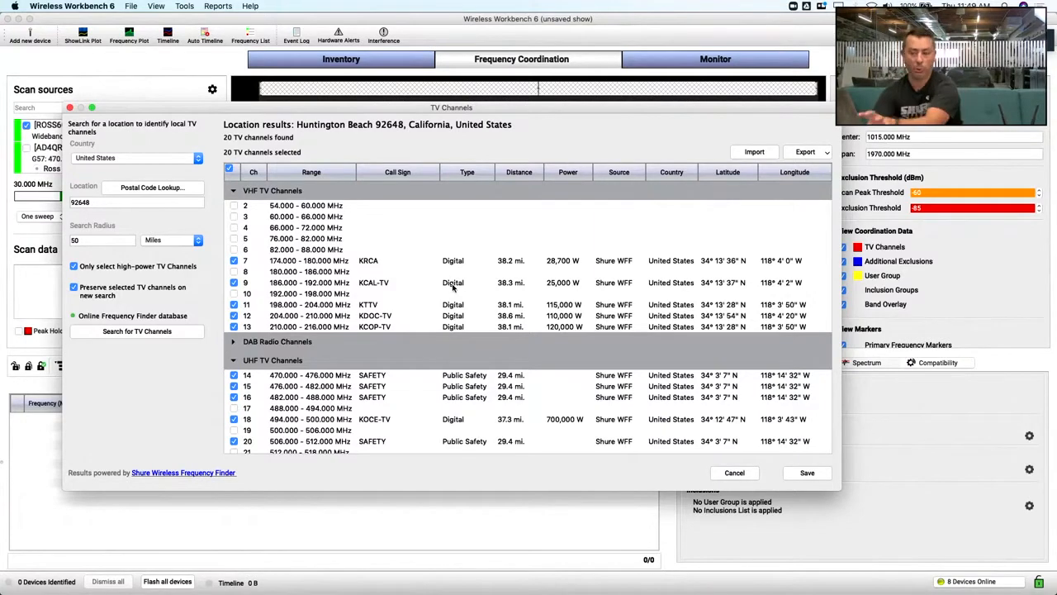
click(817, 476)
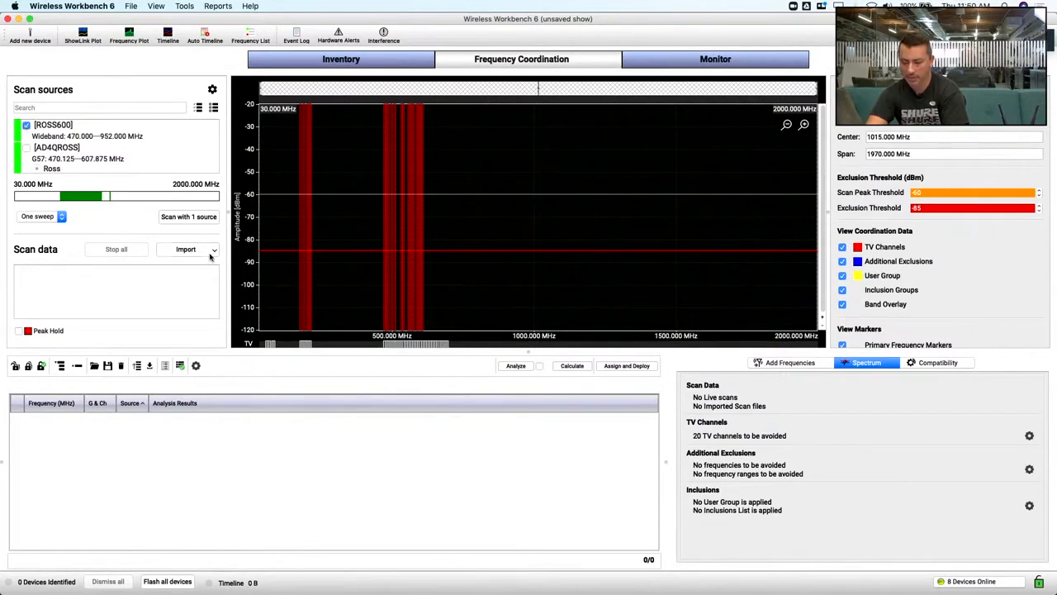
Scan the spectrum with ROSS600 and bring all frequencies from the inventory into the coordination workspace
click(190, 218)
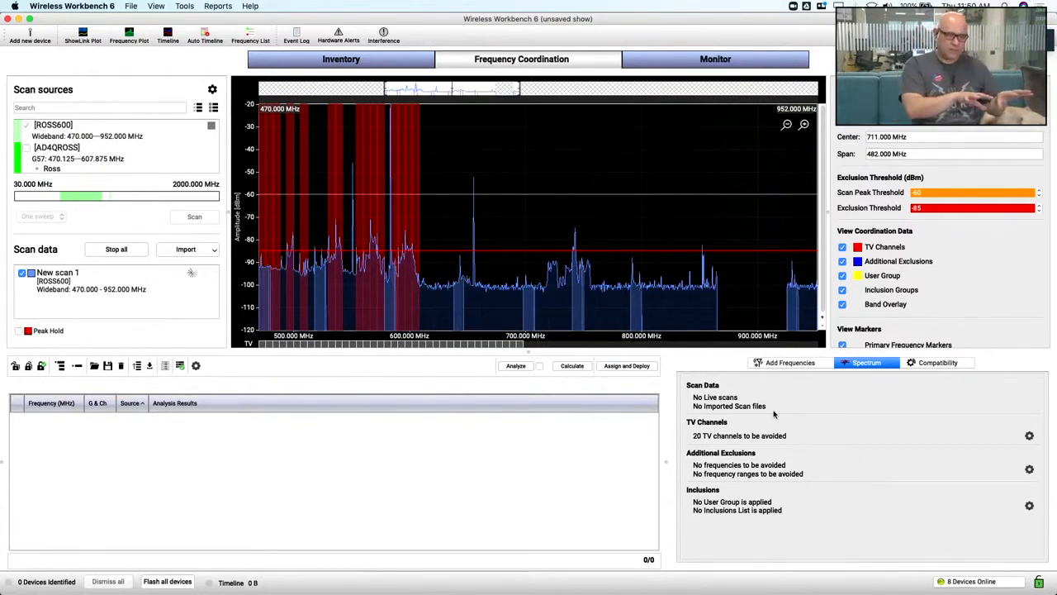
click(781, 362)
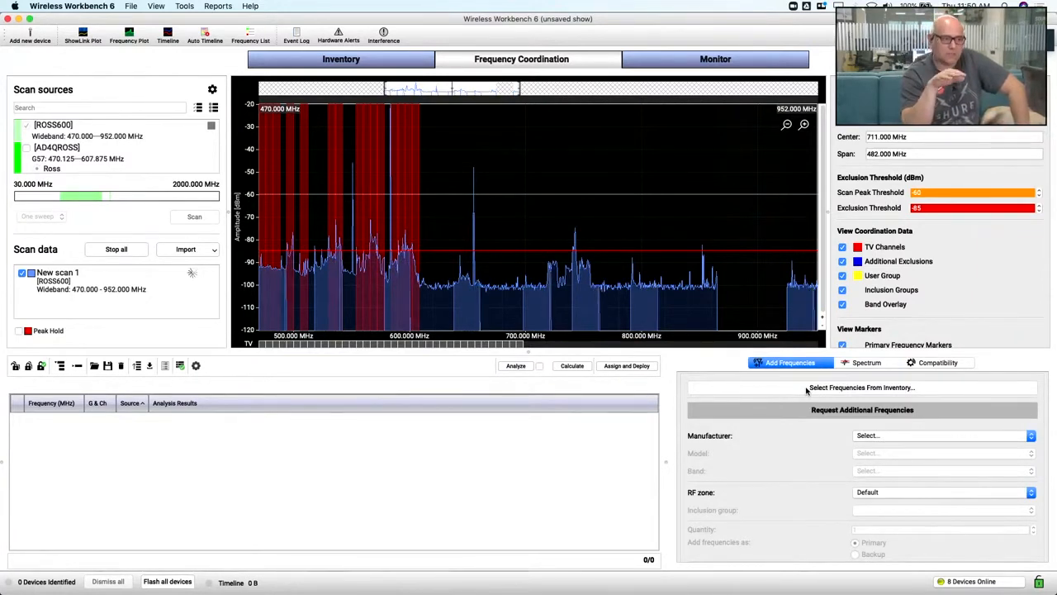
click(796, 388)
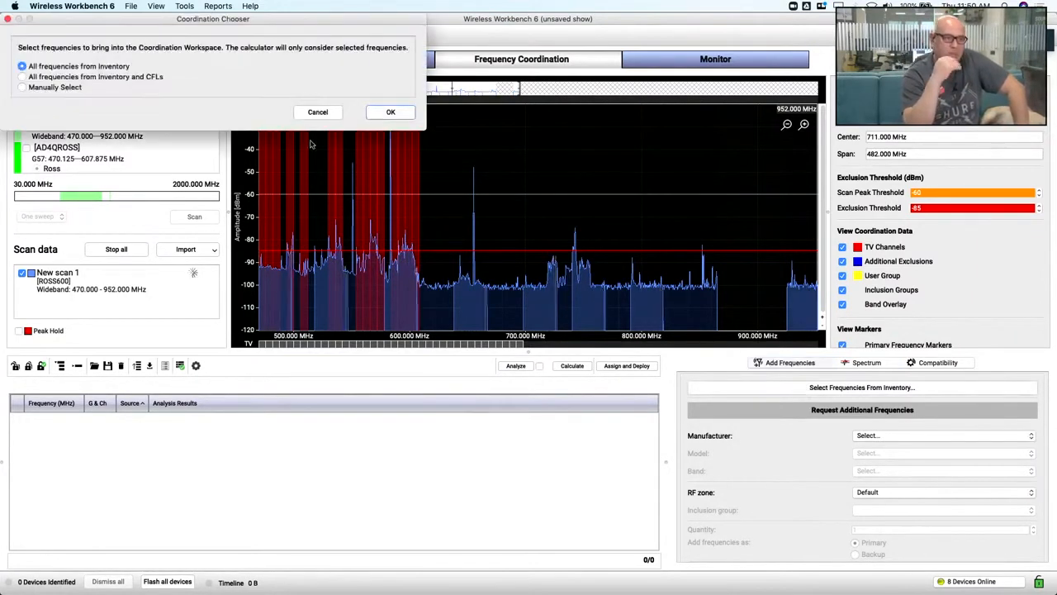
click(391, 111)
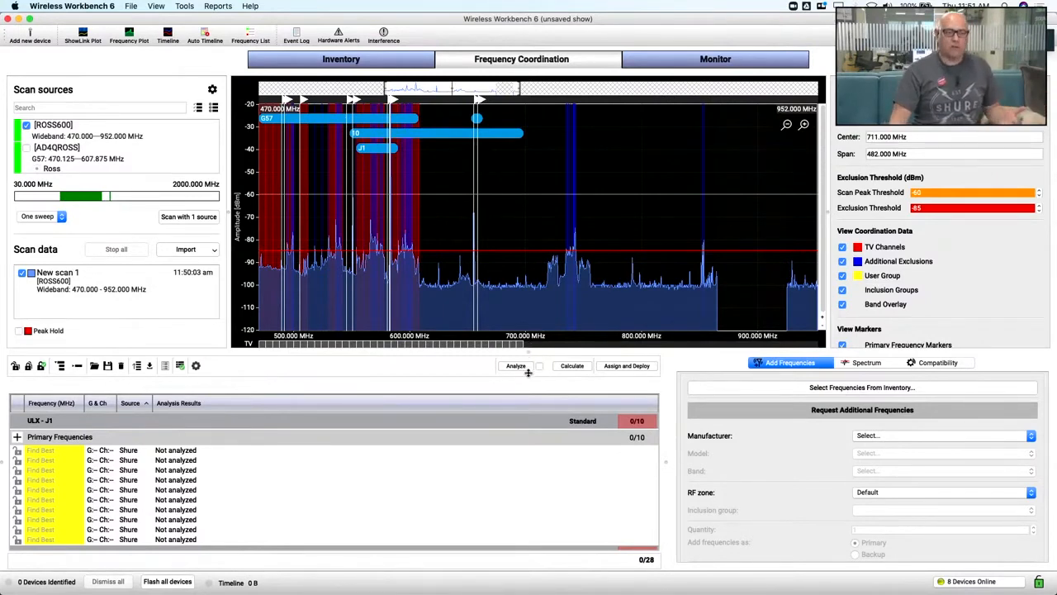
drag(533, 335, 534, 322)
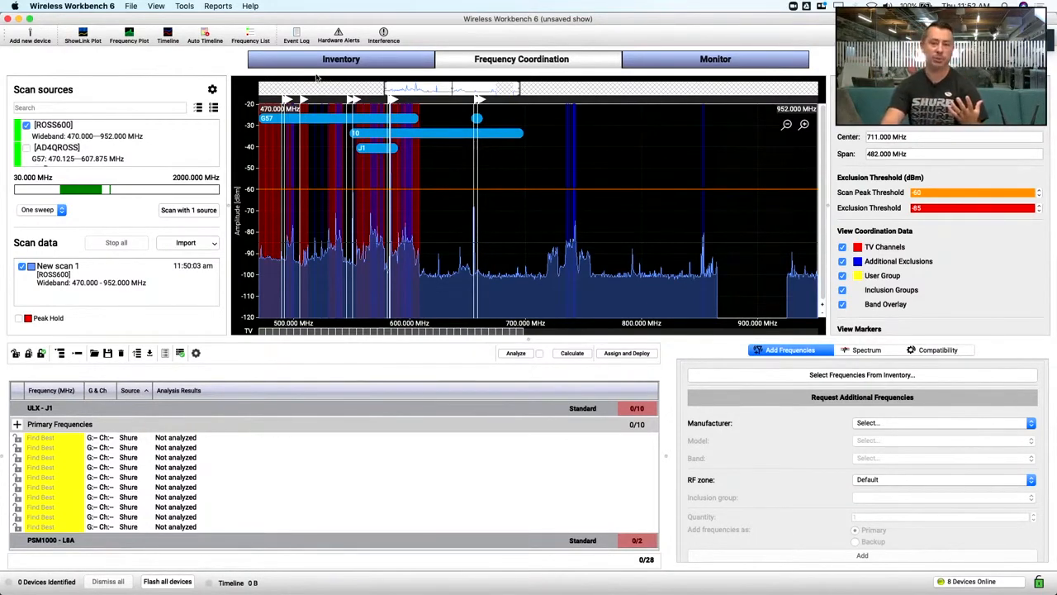
Open the Frequency Plot, run a scan with ROSS600 as the only source, and stop that scan
click(126, 40)
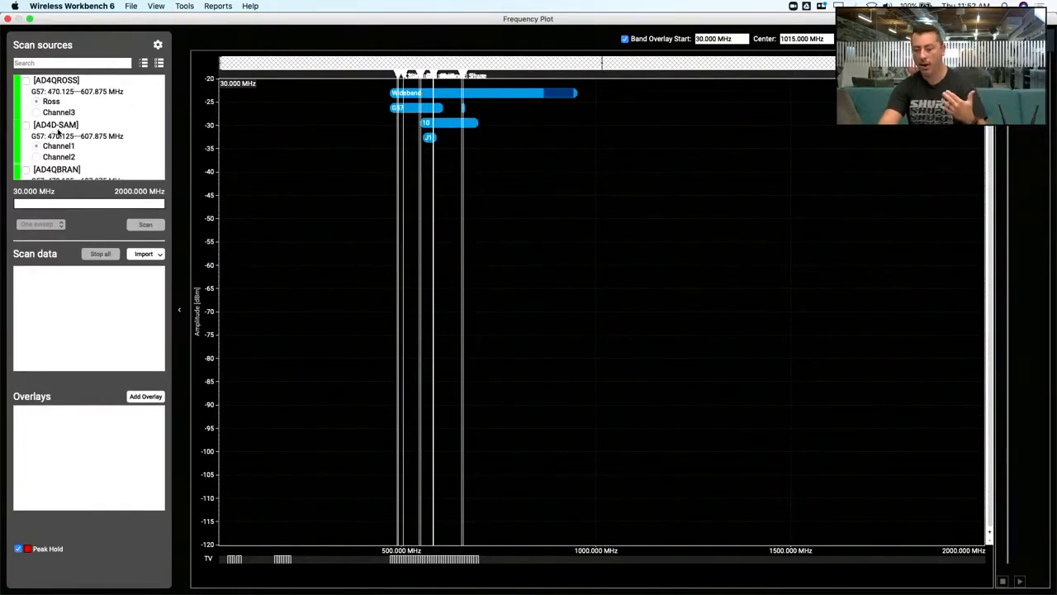
scroll(57, 133, down, 3)
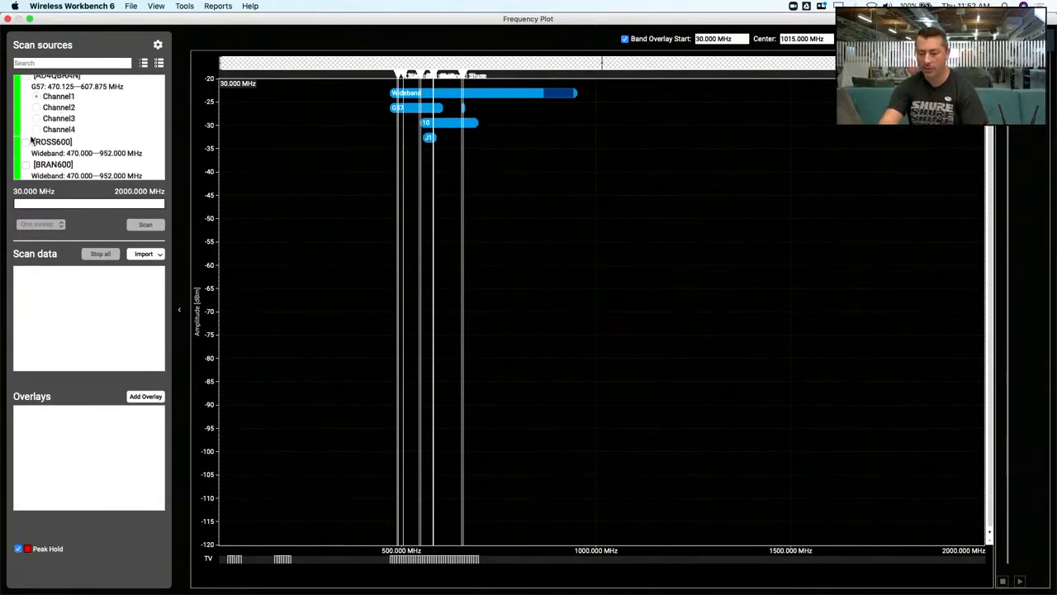
scroll(32, 140, up, 1)
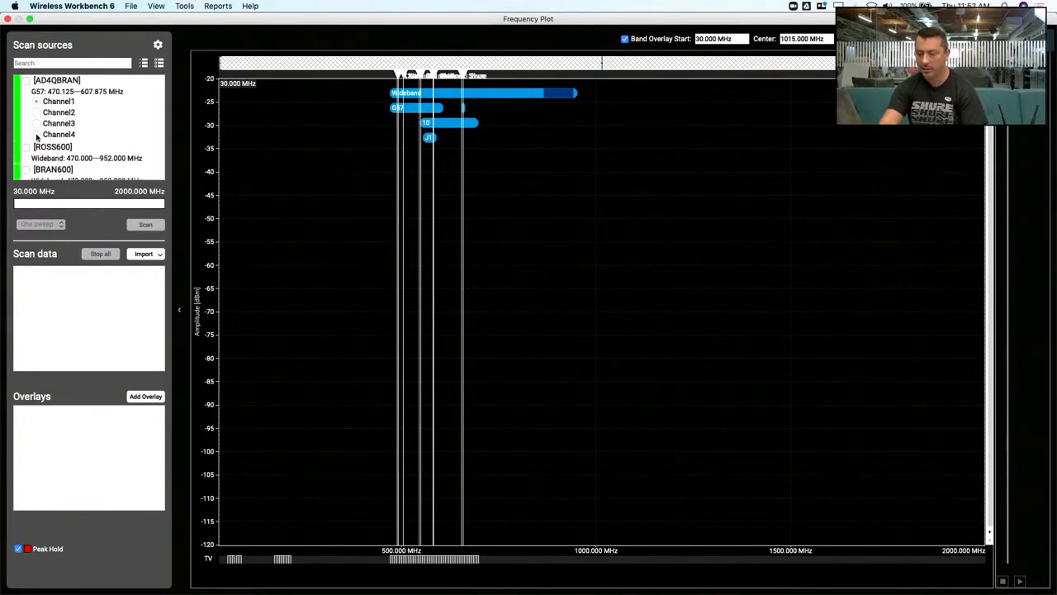
click(26, 146)
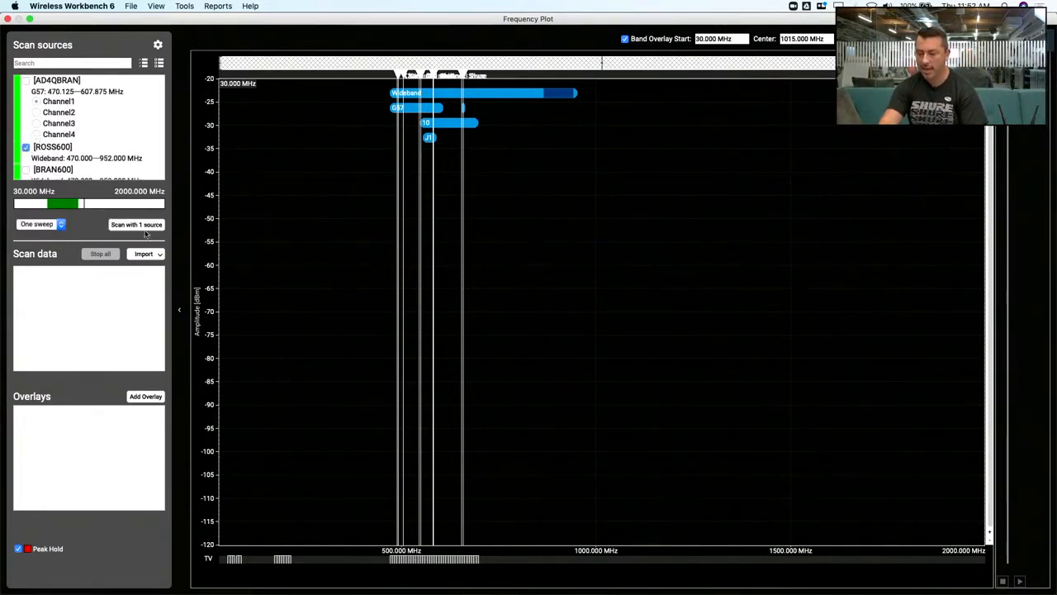
click(144, 228)
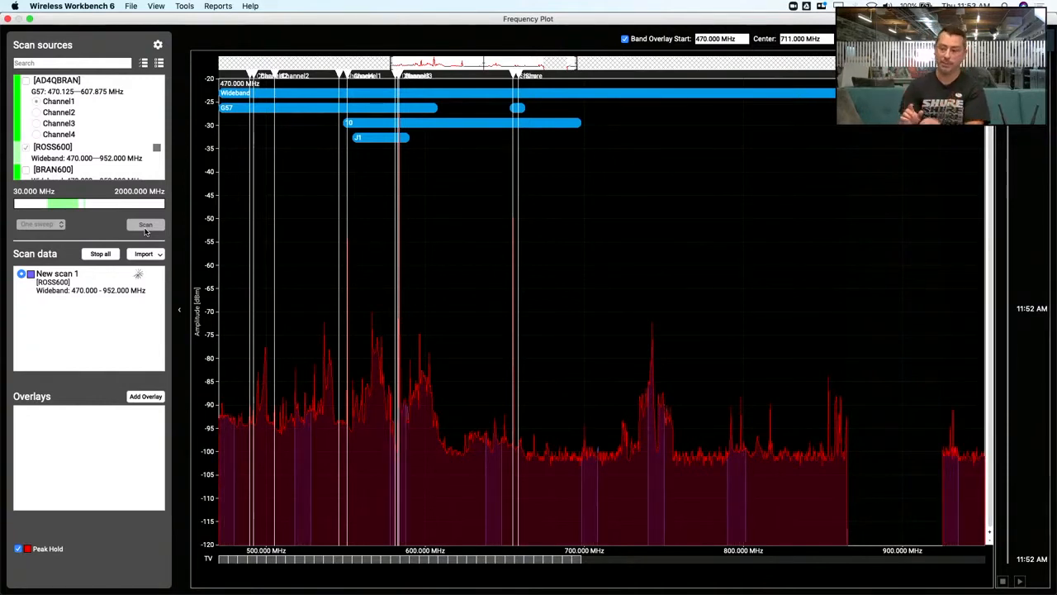
click(157, 148)
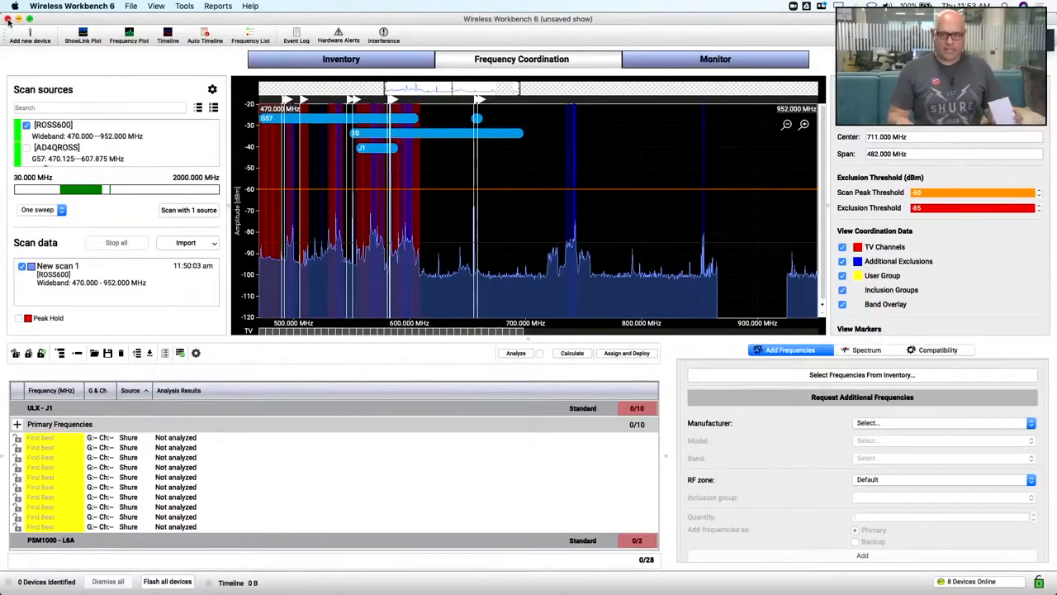
Close the Frequency Plot and view the options for selecting frequencies from the inventory, without applying a selection
click(9, 18)
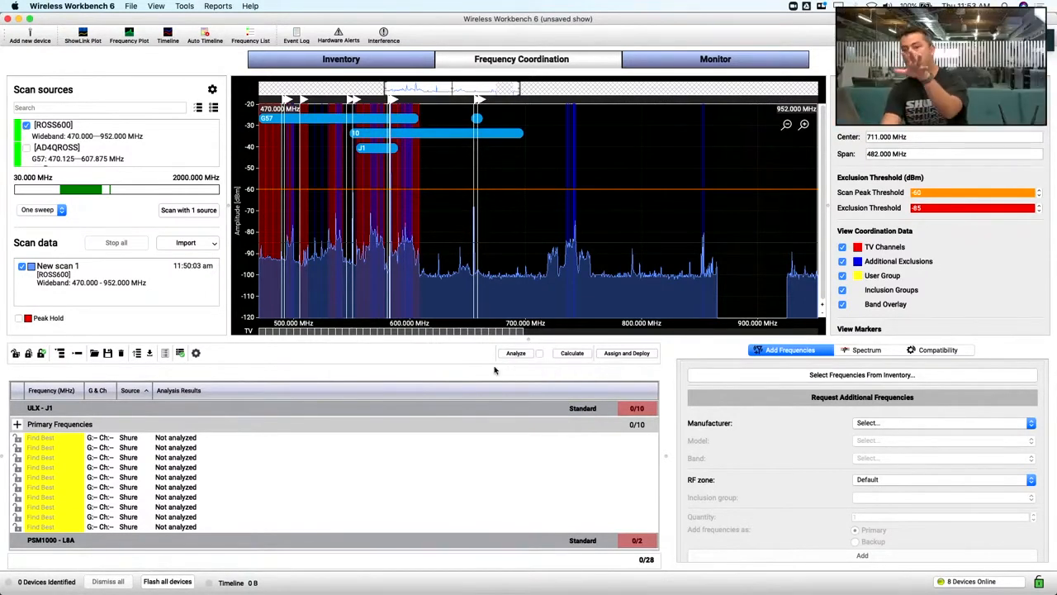
click(768, 375)
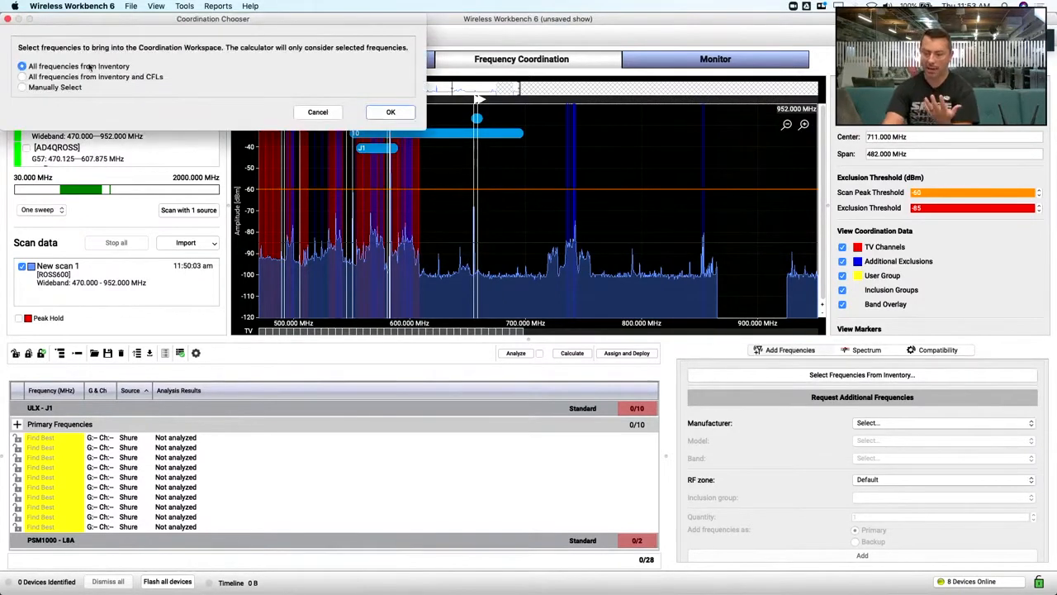
click(8, 19)
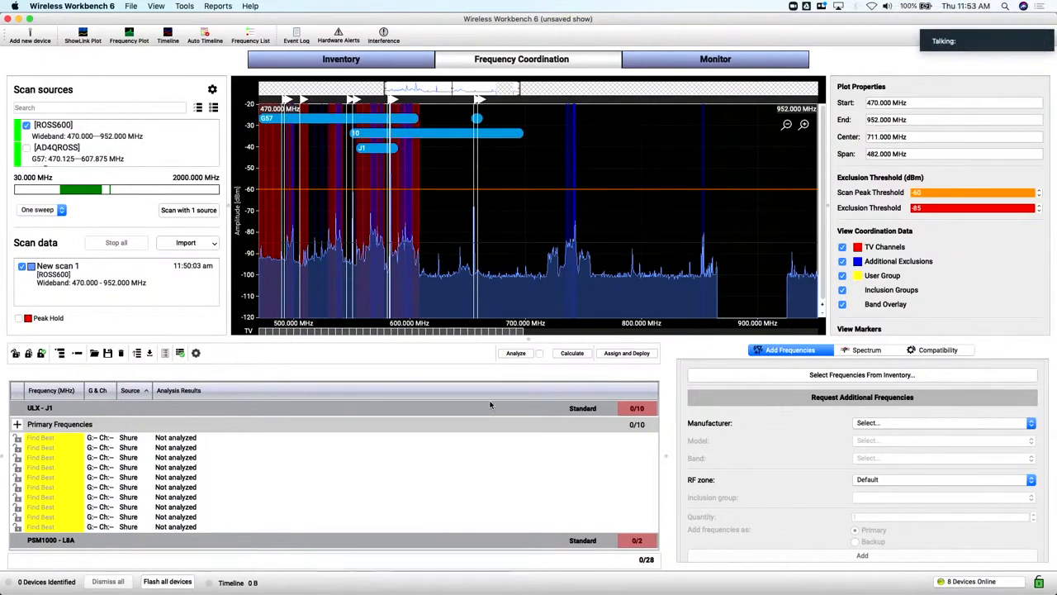
Calculate compatible frequencies for the channels in the coordination workspace, and stop the running calculation
click(573, 354)
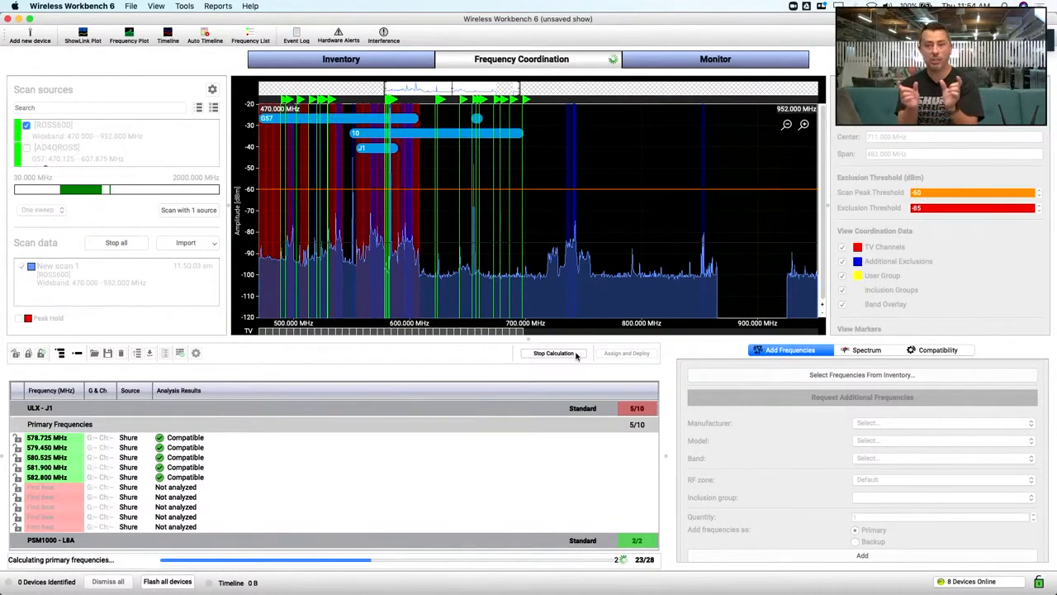
click(575, 354)
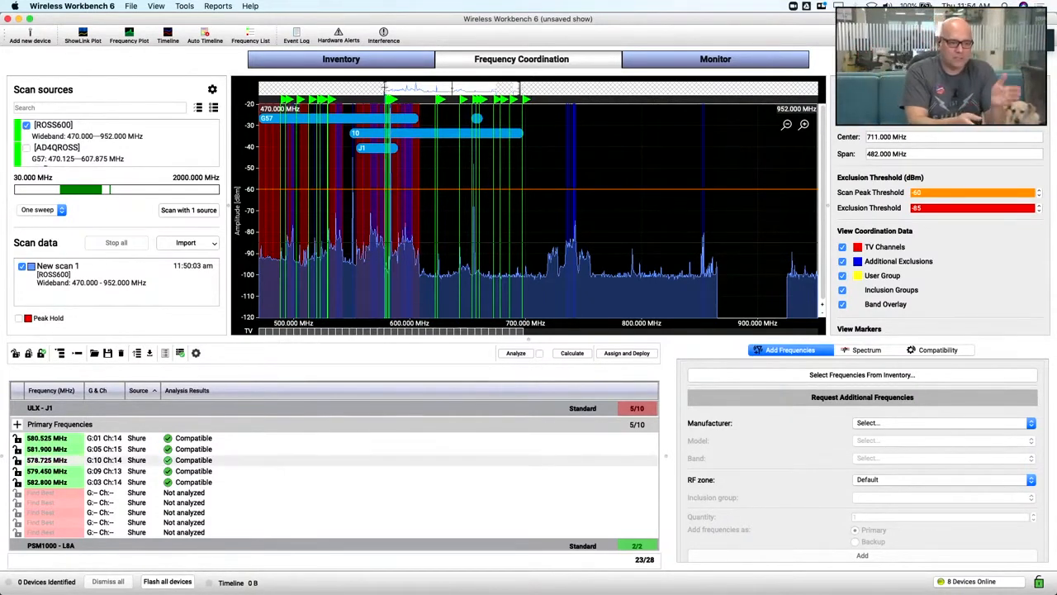
Check the frequencies listed for the devices in the Inventory and return to Frequency Coordination
click(309, 65)
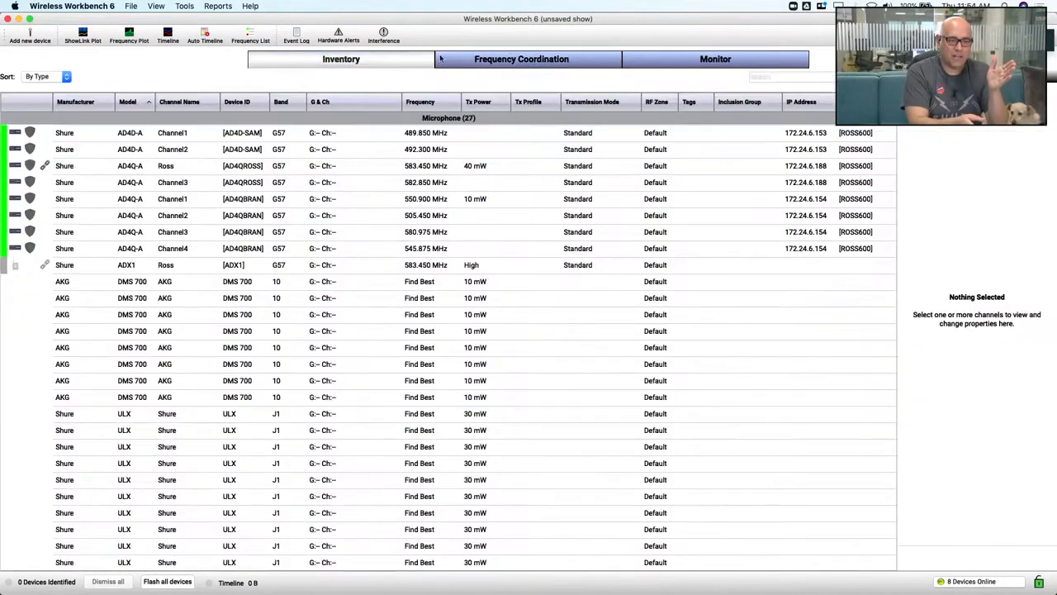
click(511, 54)
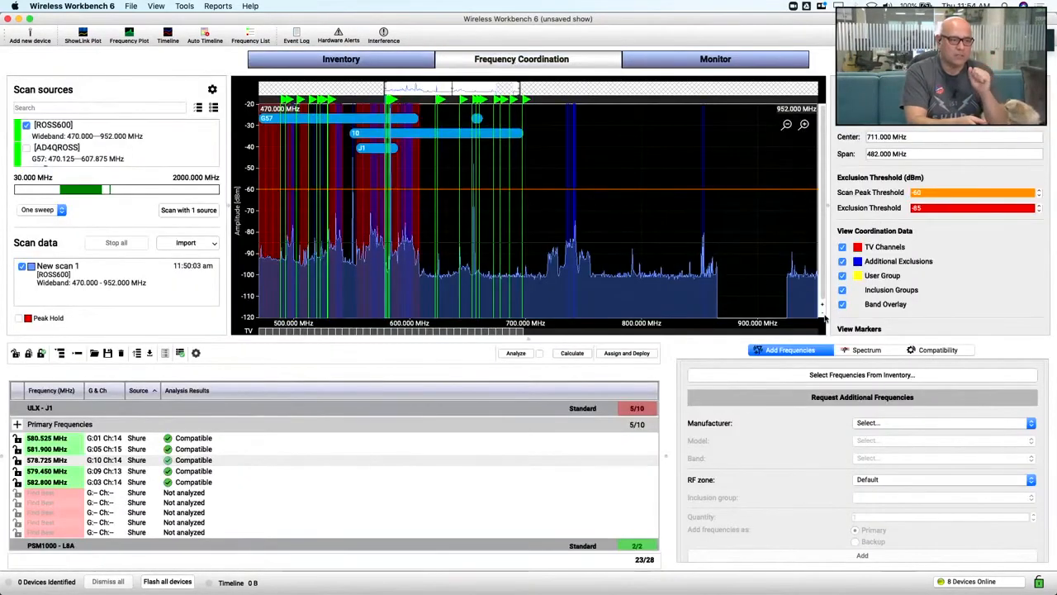
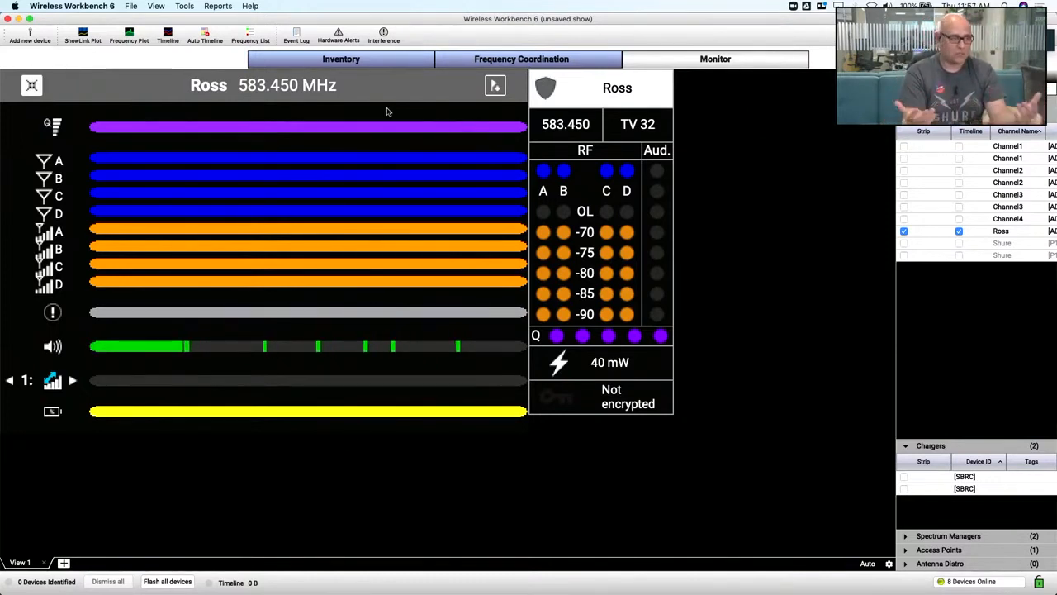
Start an Auto Timeline recording of all channels and close the Timeline window
click(204, 37)
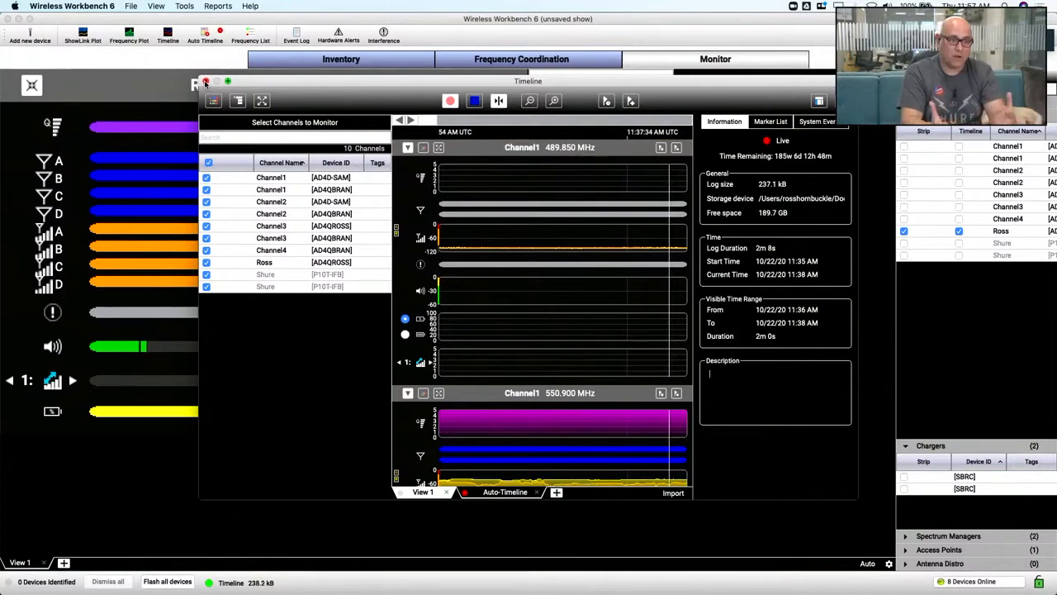
click(205, 83)
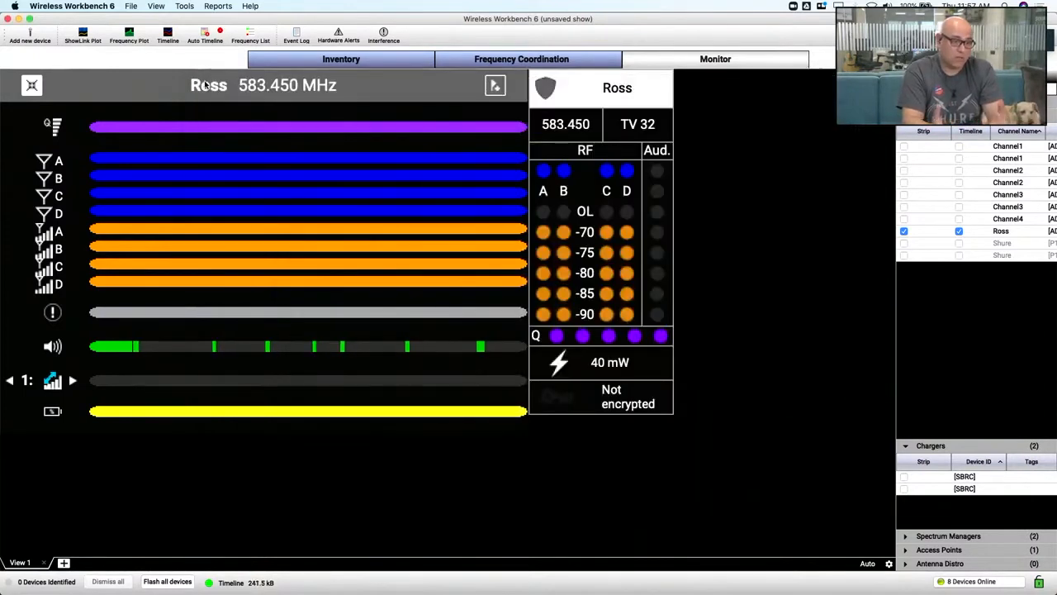
Examine the active transmitter settings in the monitored channel's properties, close them, and return to Frequency Coordination
right_click(595, 92)
mouse_move(618, 144)
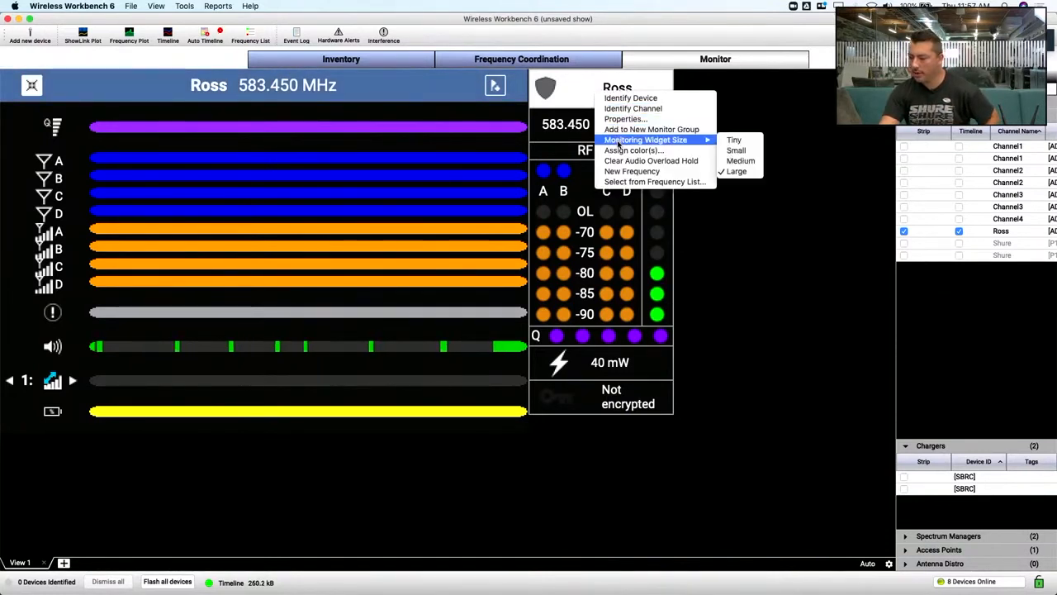
click(620, 120)
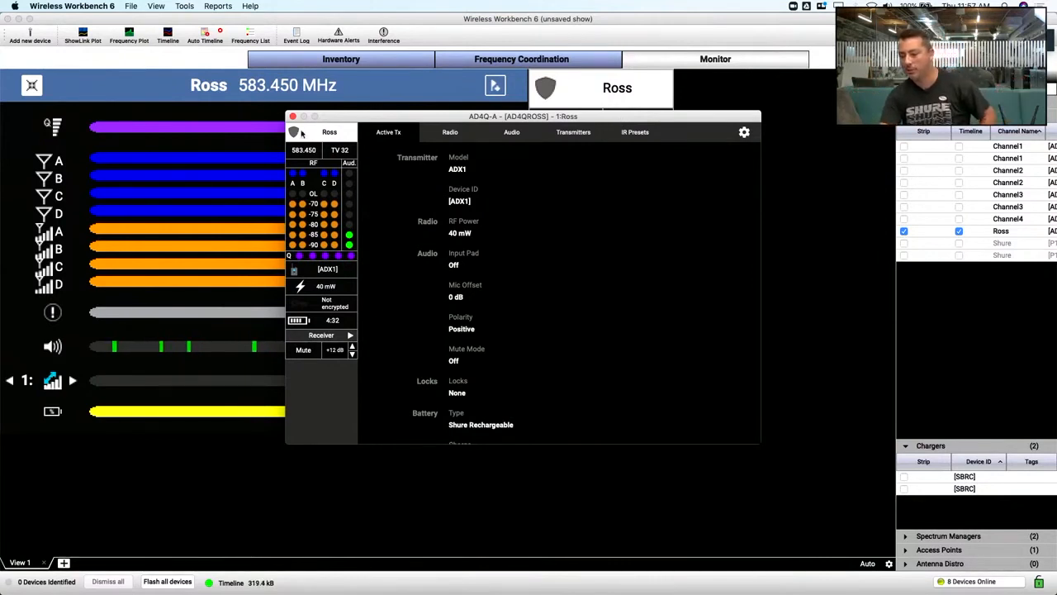
drag(351, 118, 356, 156)
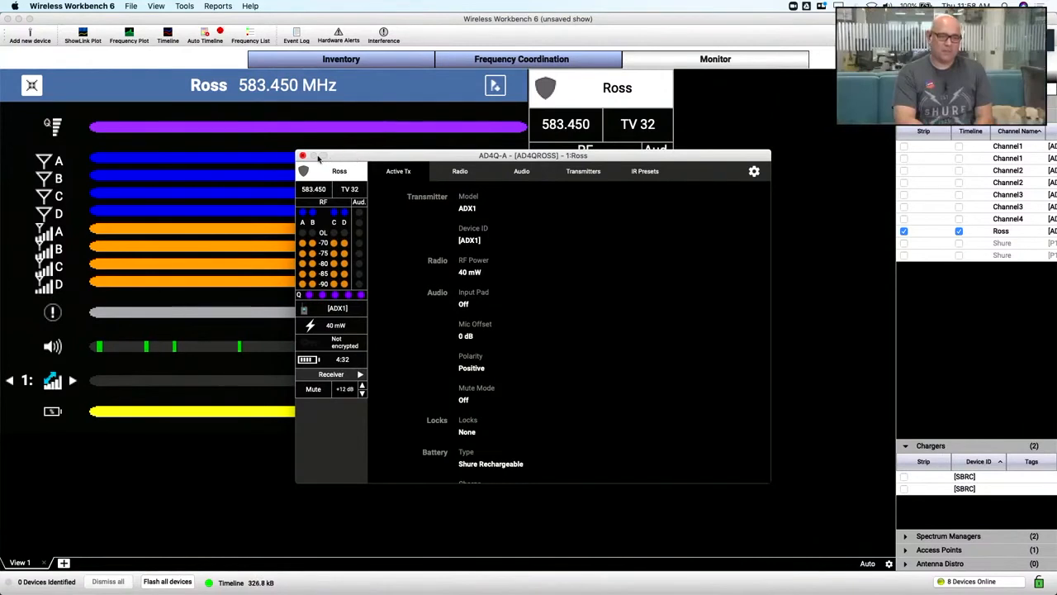
click(303, 156)
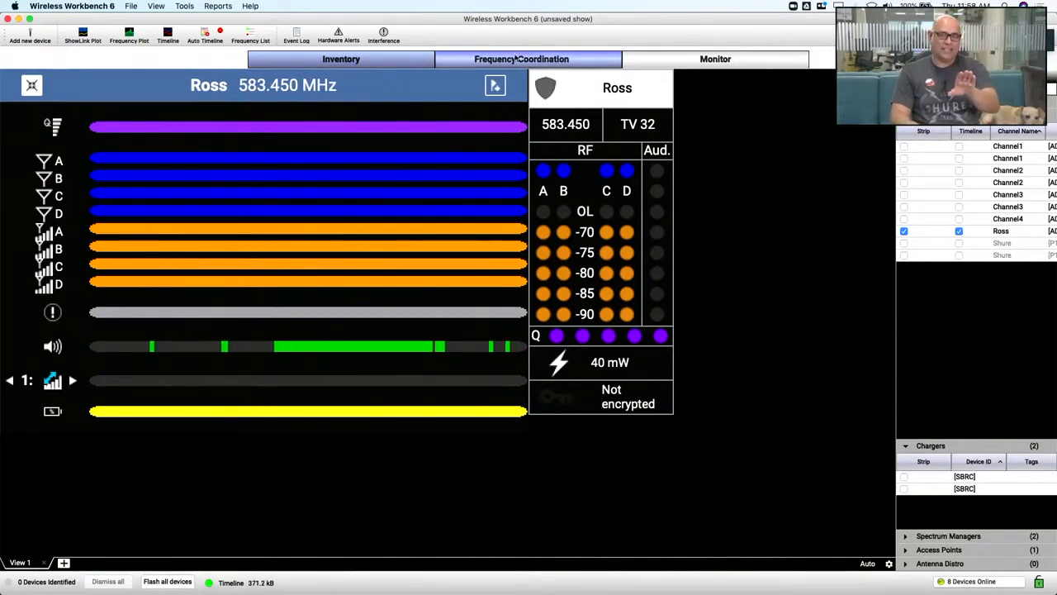
click(513, 62)
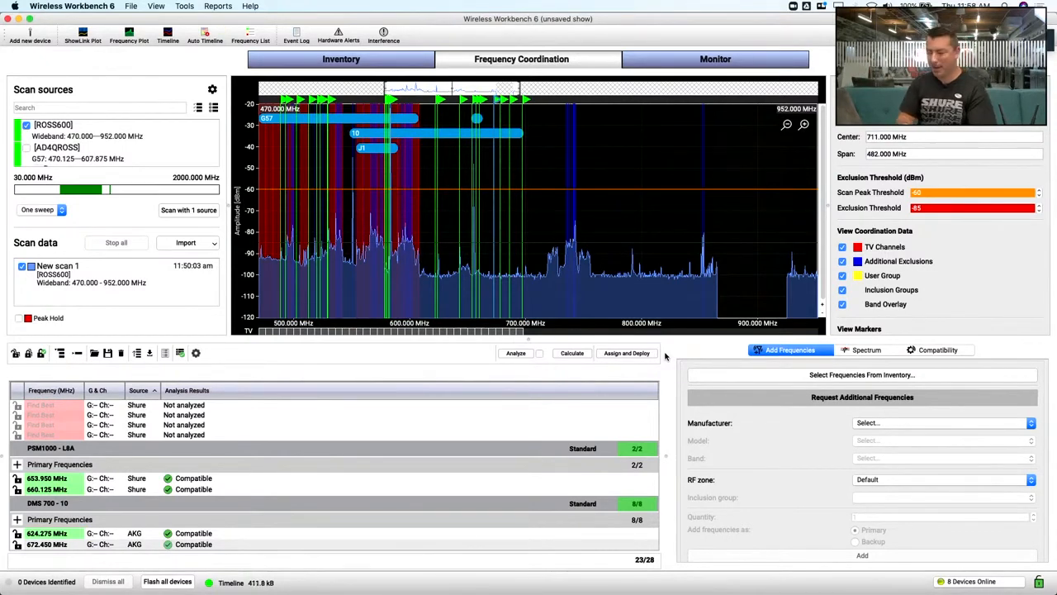
key(super+Tab)
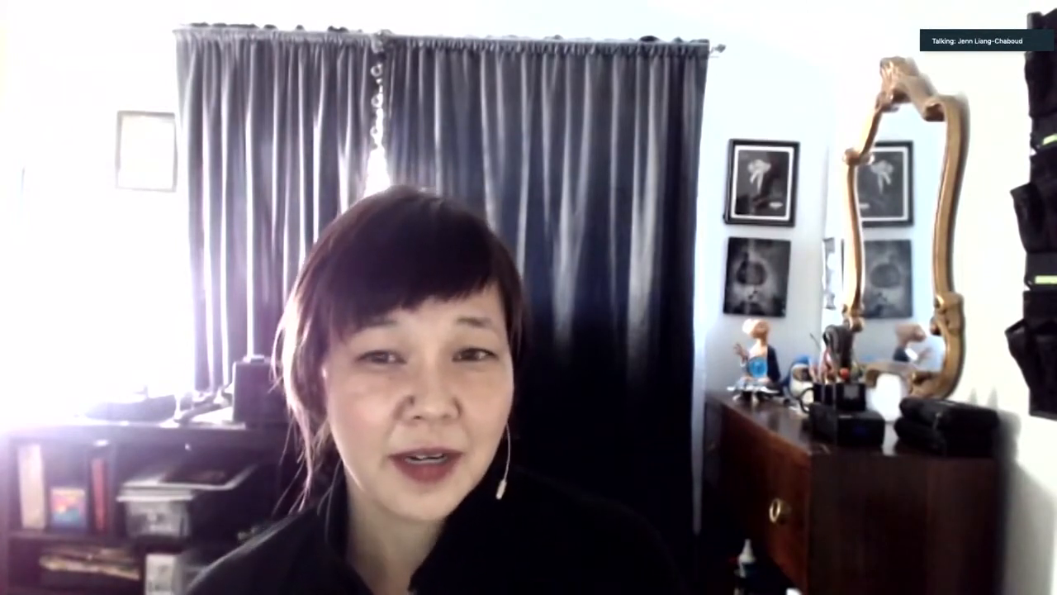
key(super+Tab)
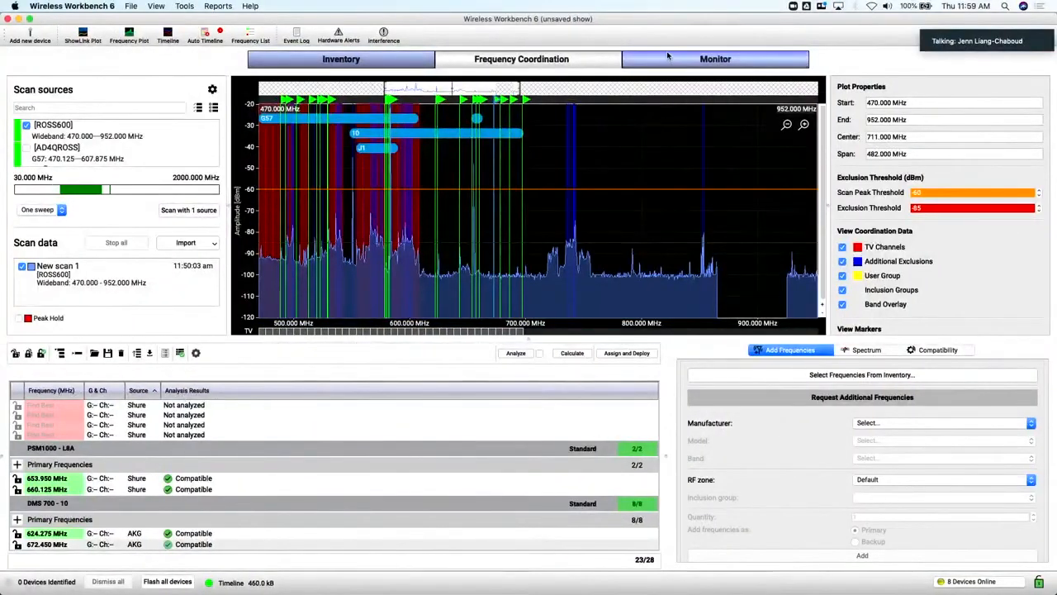
Return to the Monitor workspace and set the displayed channel's monitoring widget size to Medium
click(716, 58)
right_click(594, 97)
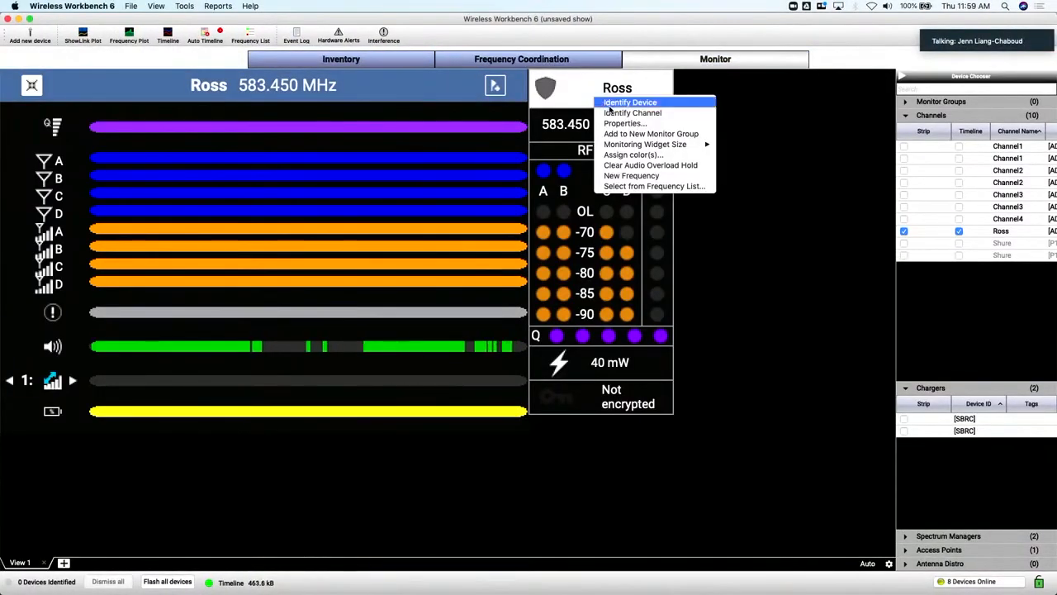
mouse_move(660, 144)
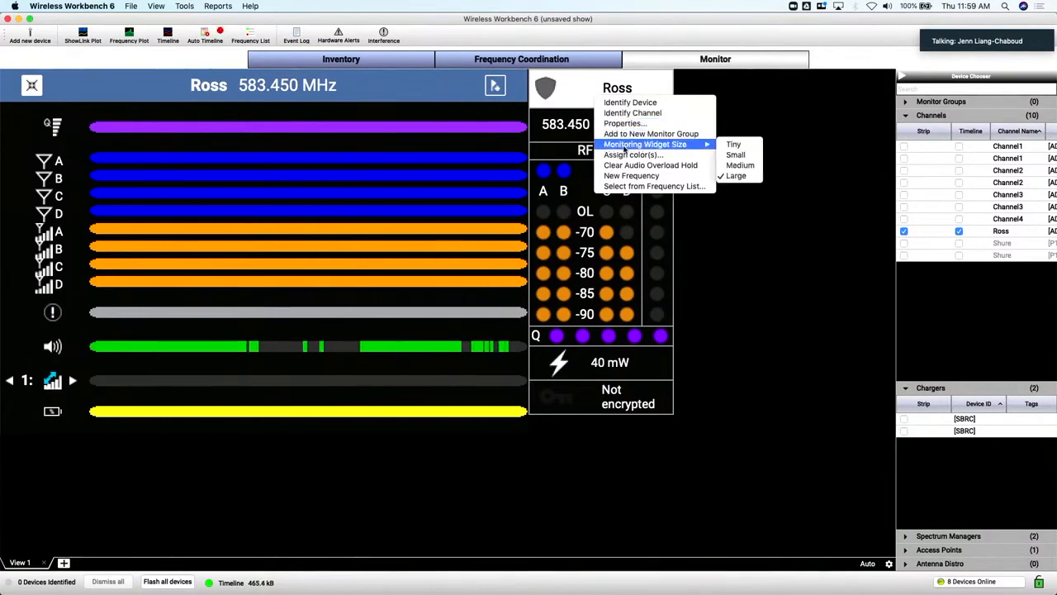
click(740, 166)
Add a second monitor view and rename View 1 with the monitored channel's name followed by "Only"
click(63, 563)
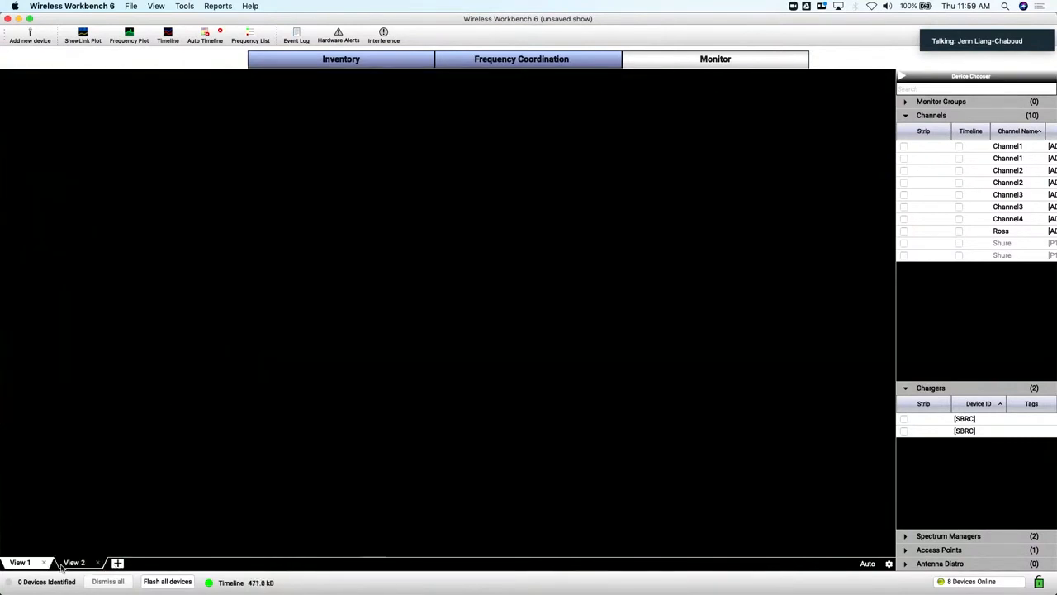
double_click(17, 565)
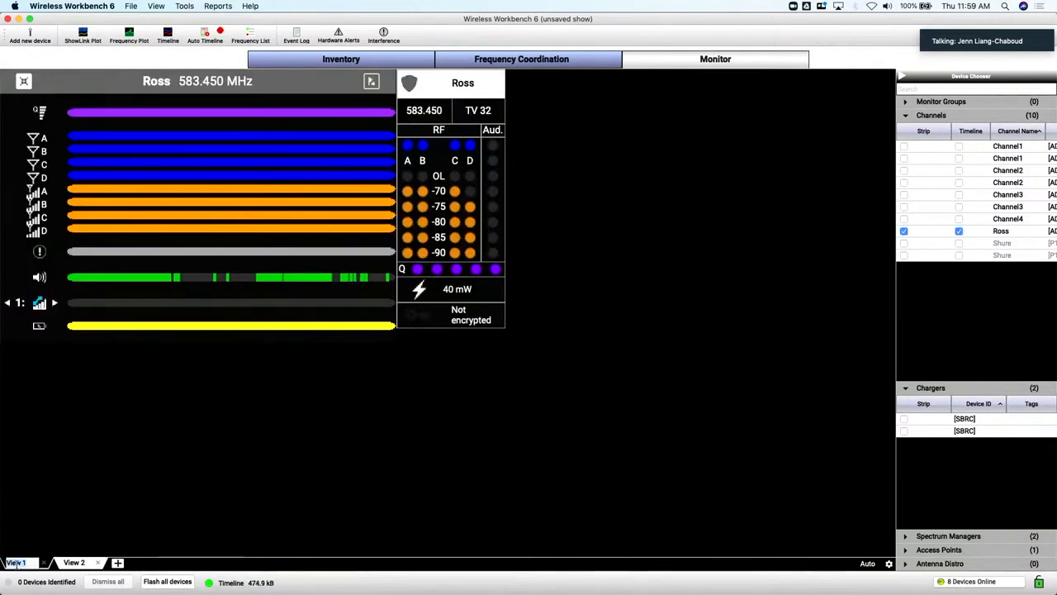
text(Ross)
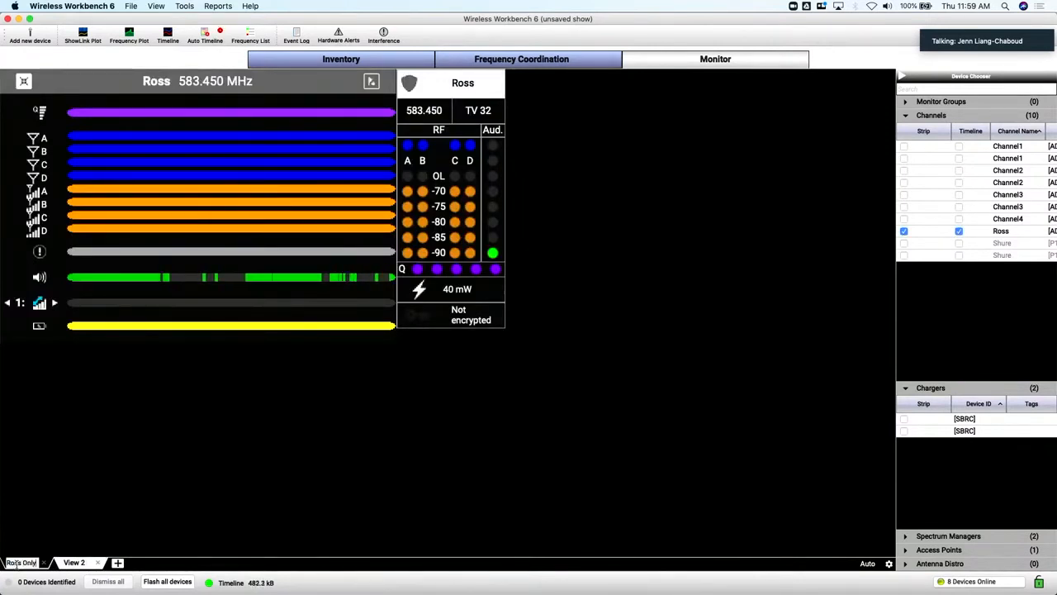
text( Only)
key(Return)
Rename View 2 as "Everyon" and display the first monitor view again
double_click(80, 562)
text(Even)
text(t)
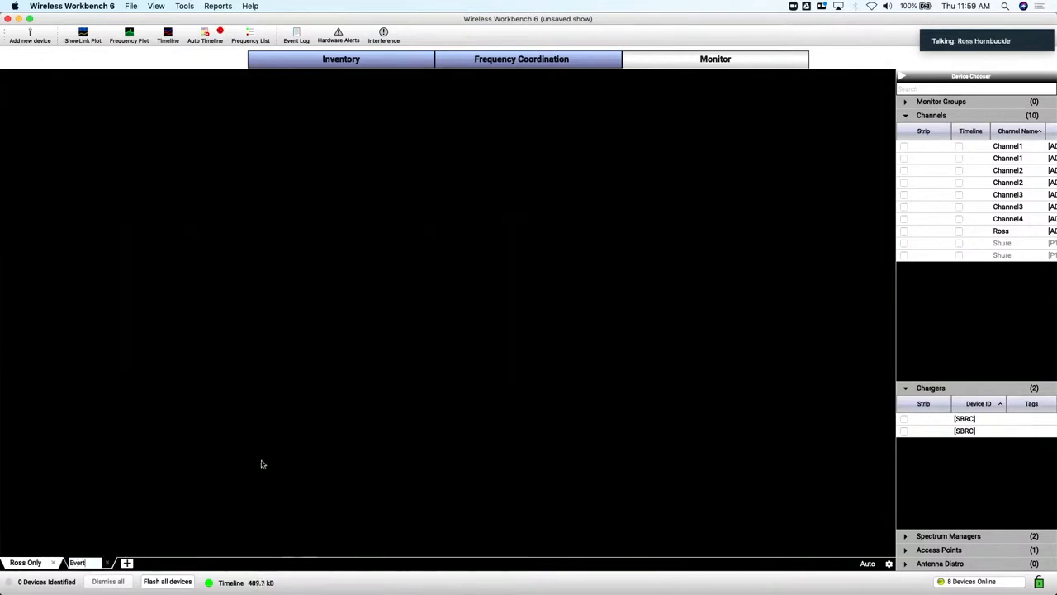
text(on)
key(Return)
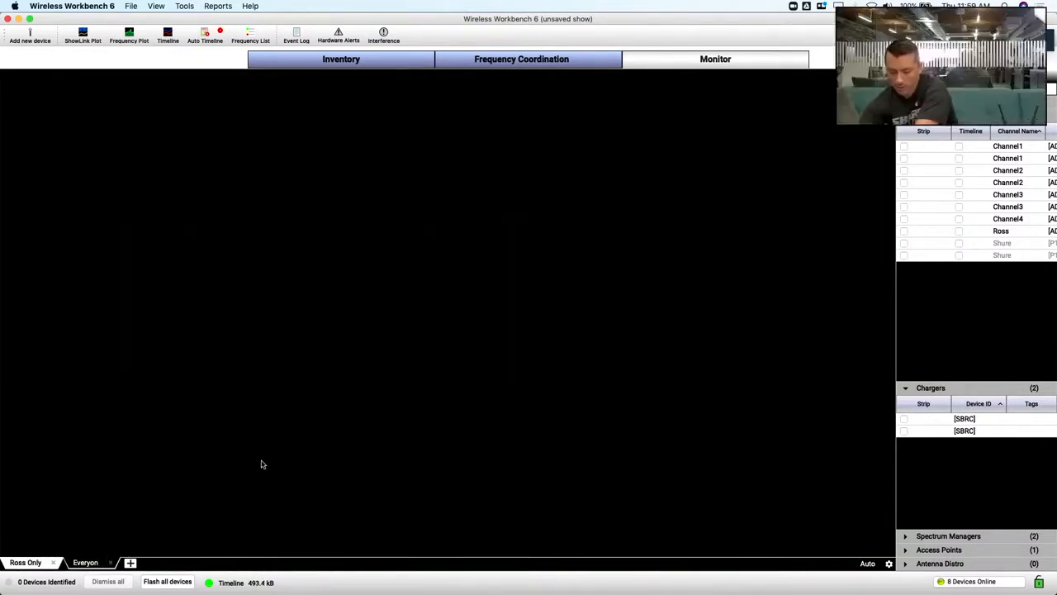
click(24, 563)
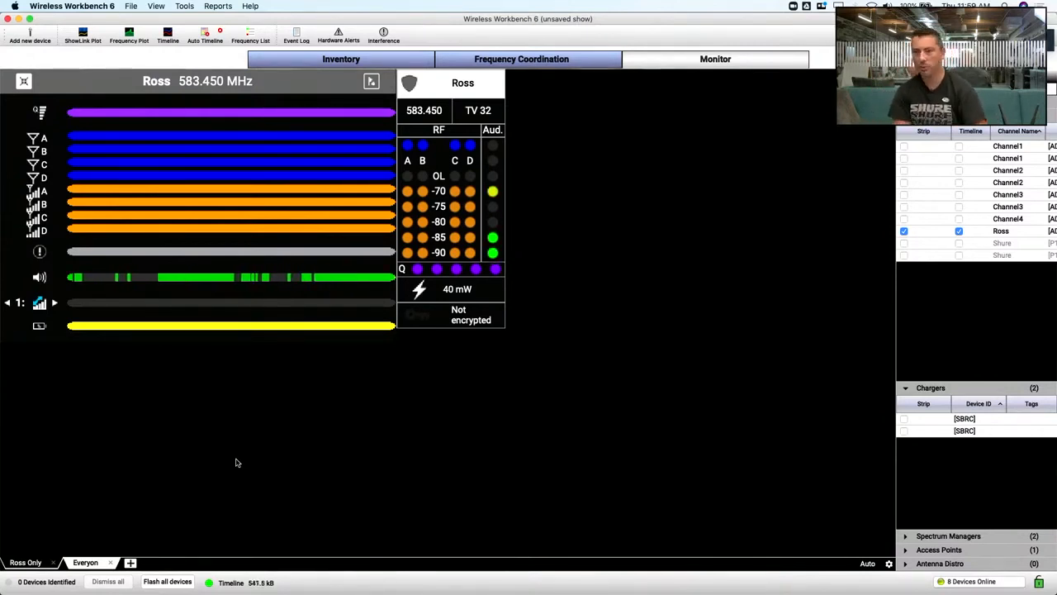
key(super+Tab)
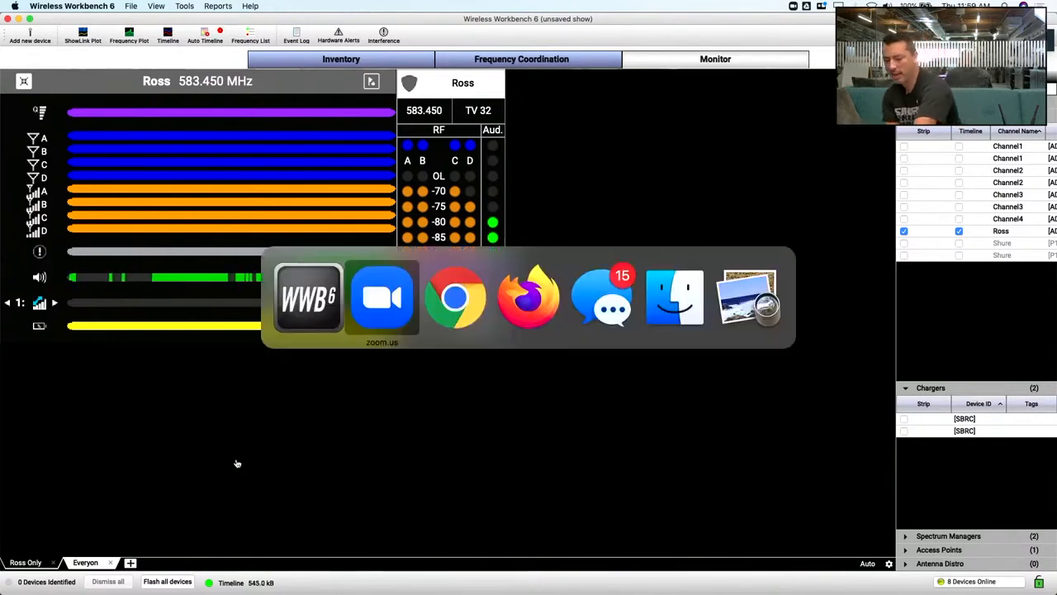